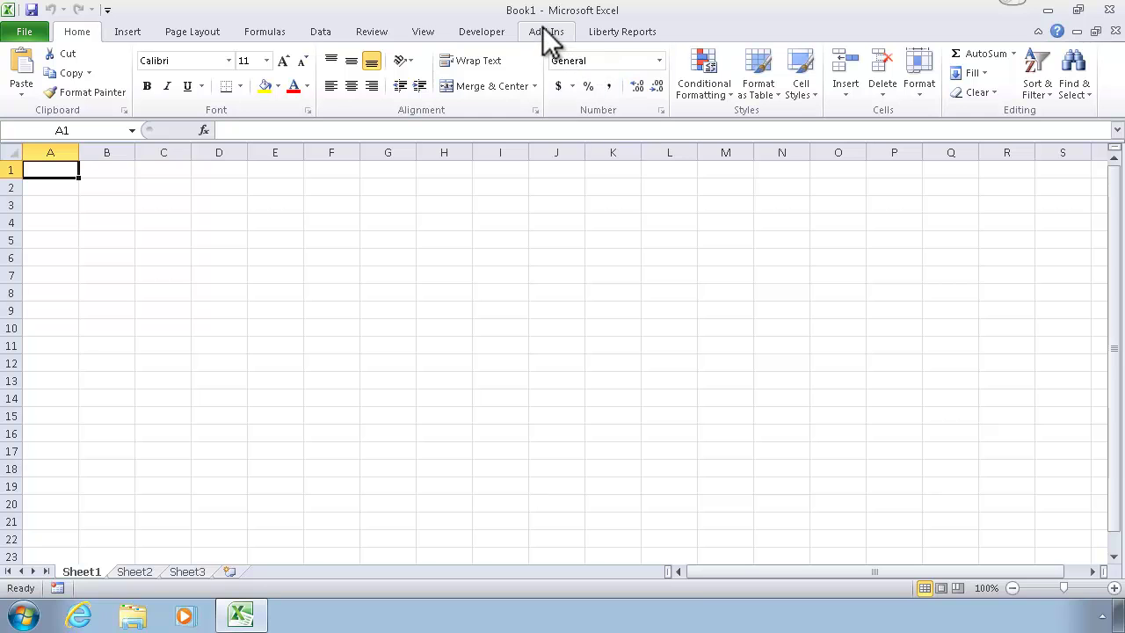
- Launch the Office Connector Import Wizard and pick GL Transaction Import File as the import type
{"action": "left_click", "coordinate": [546, 35]}
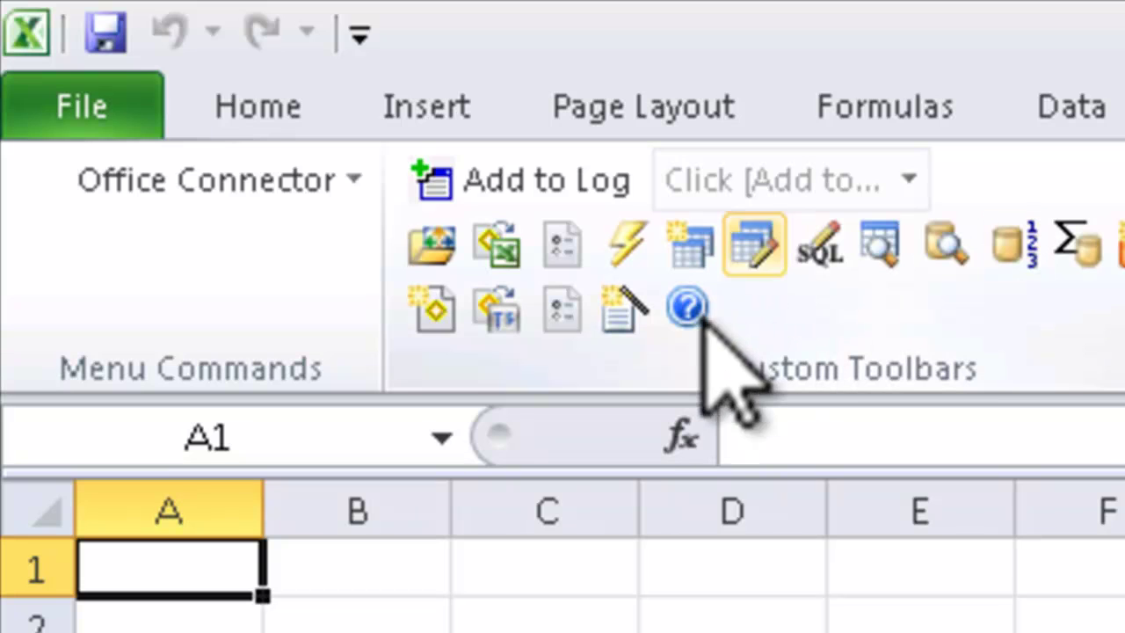
{"action": "left_click", "coordinate": [625, 309]}
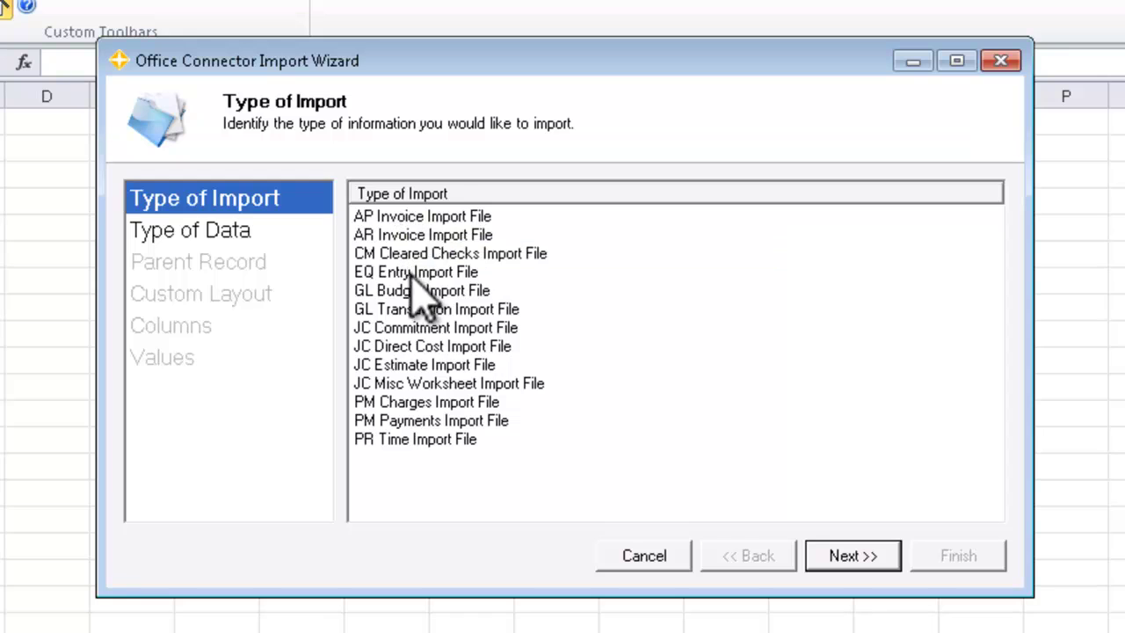
{"action": "left_click", "coordinate": [393, 310]}
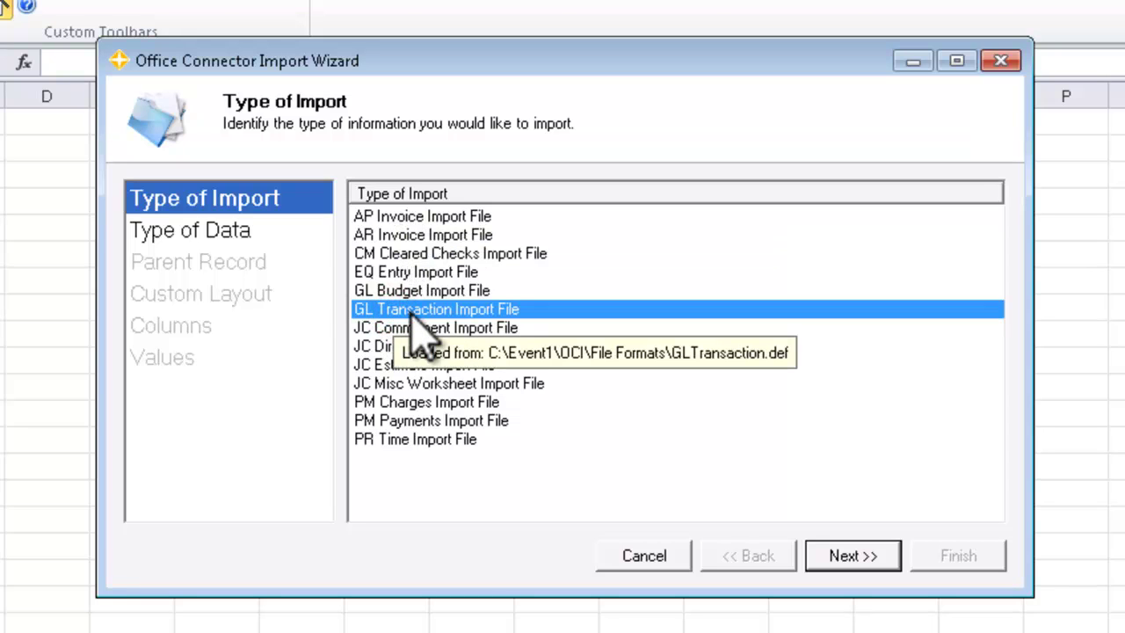
- Tick the seven columns Account through Credit, leaving out Reference 2 and Accrual Or Cash
{"action": "left_click", "coordinate": [849, 554]}
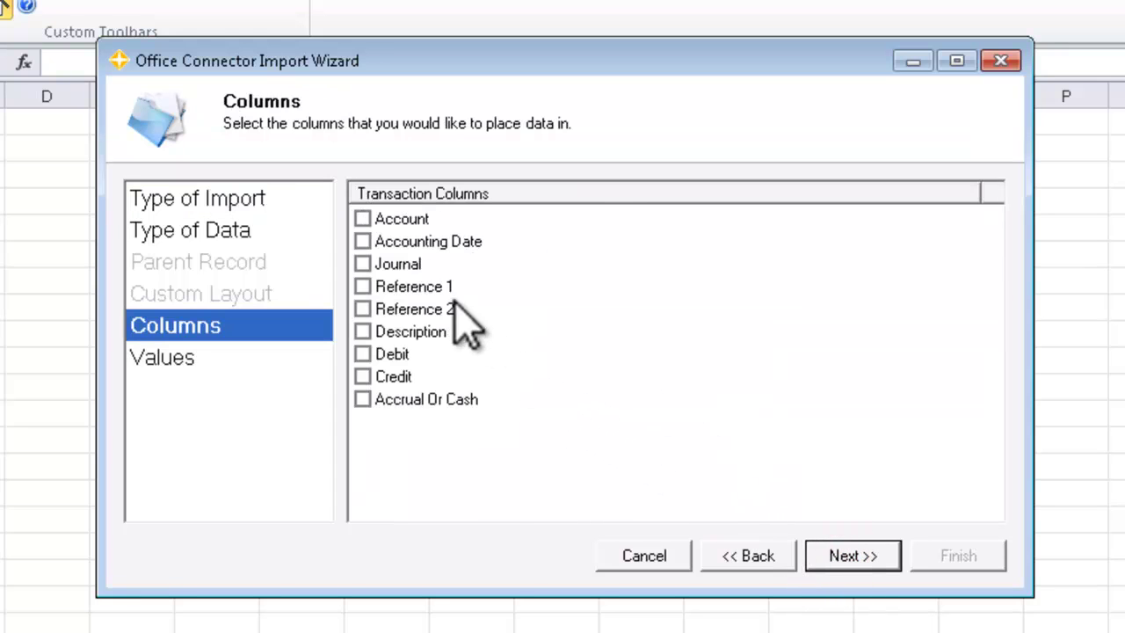
{"action": "left_click", "coordinate": [363, 219]}
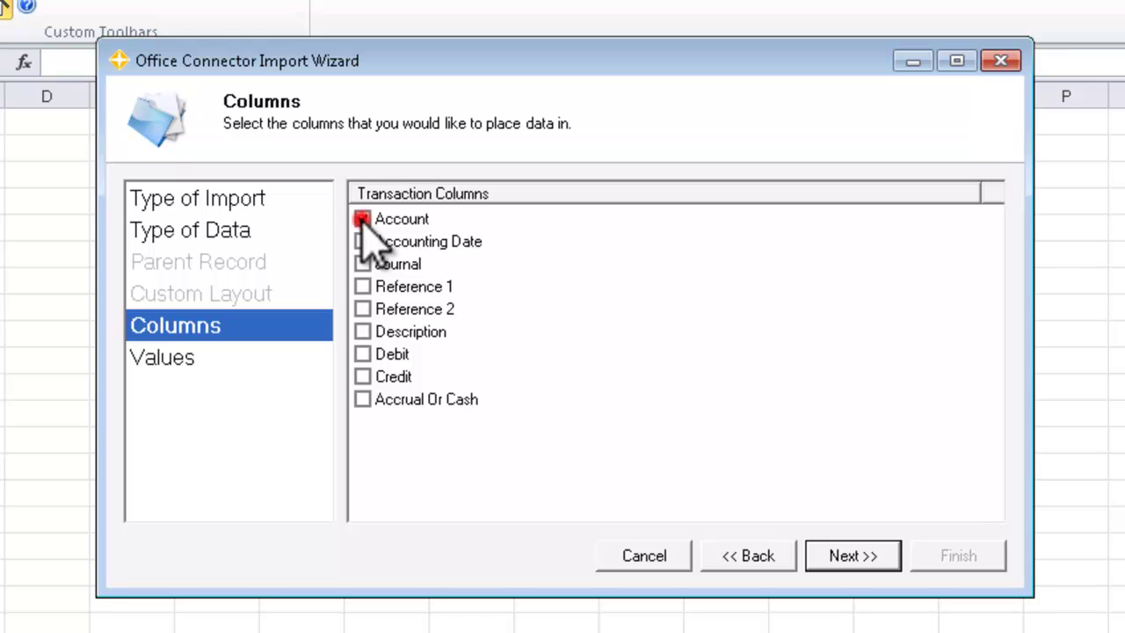
{"action": "left_click", "coordinate": [363, 241]}
{"action": "left_click", "coordinate": [362, 264]}
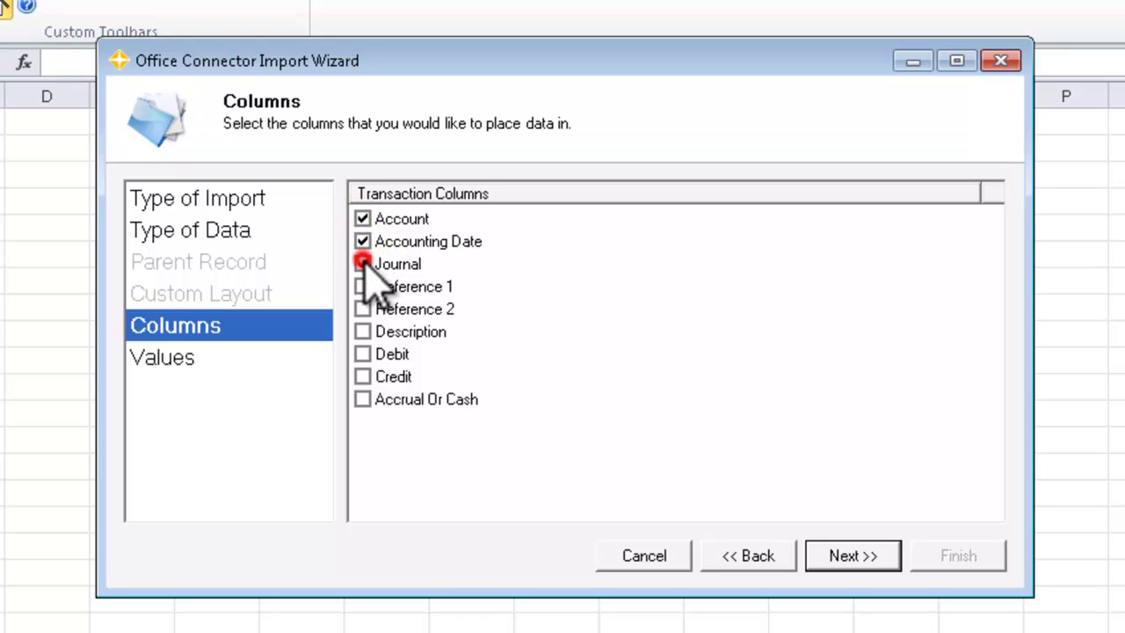
{"action": "left_click", "coordinate": [362, 287]}
{"action": "left_click", "coordinate": [362, 331]}
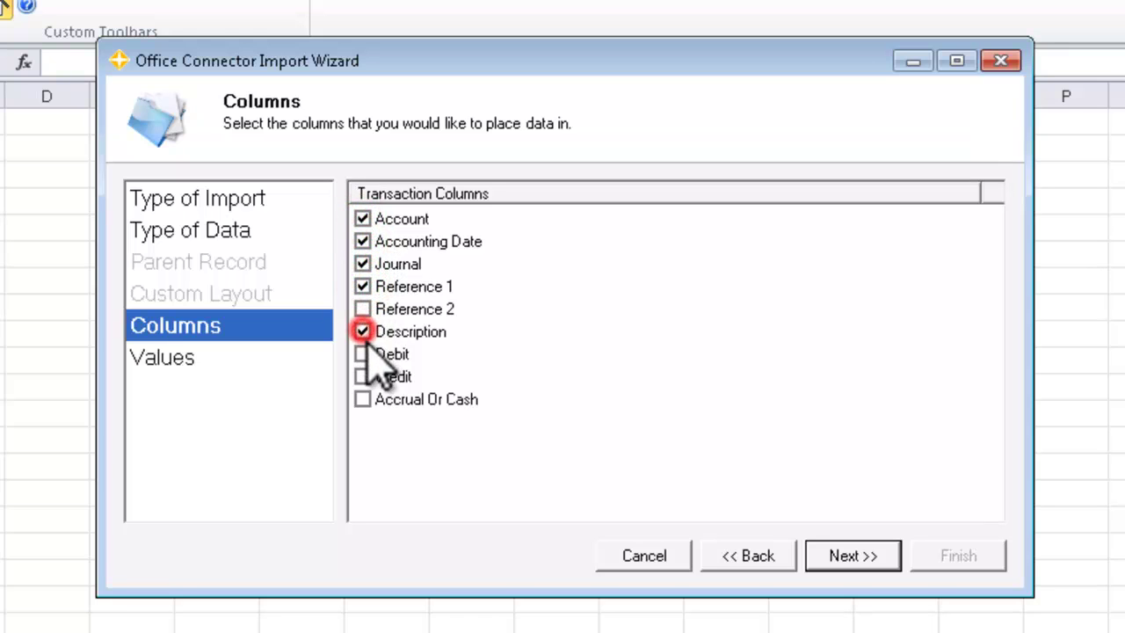
{"action": "left_click", "coordinate": [364, 355]}
{"action": "left_click", "coordinate": [364, 377]}
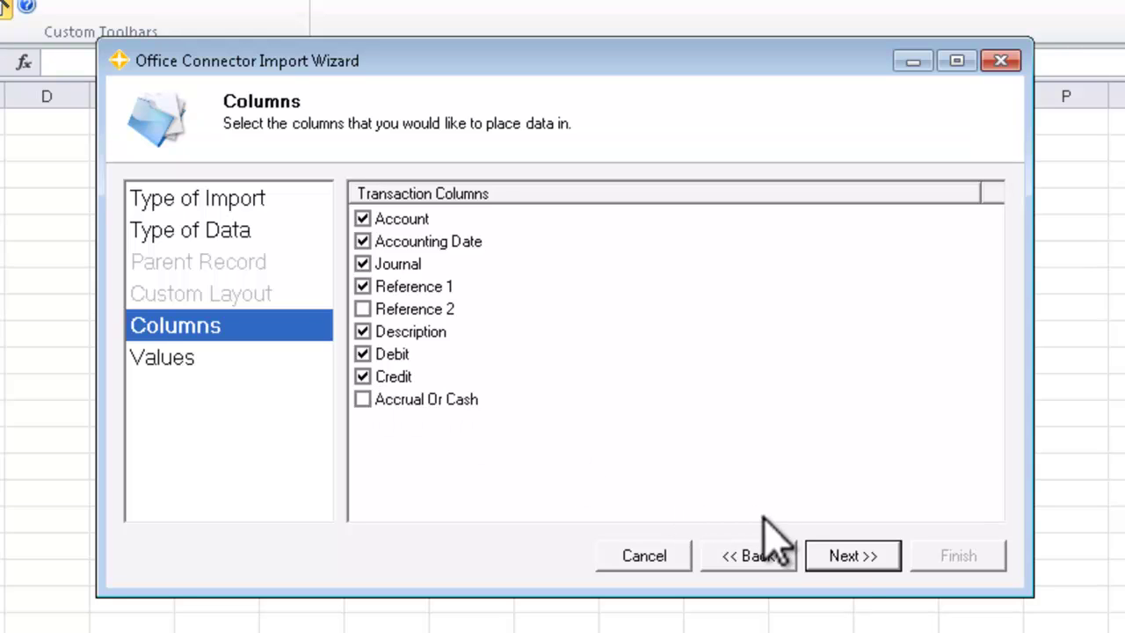
{"action": "left_click", "coordinate": [850, 560]}
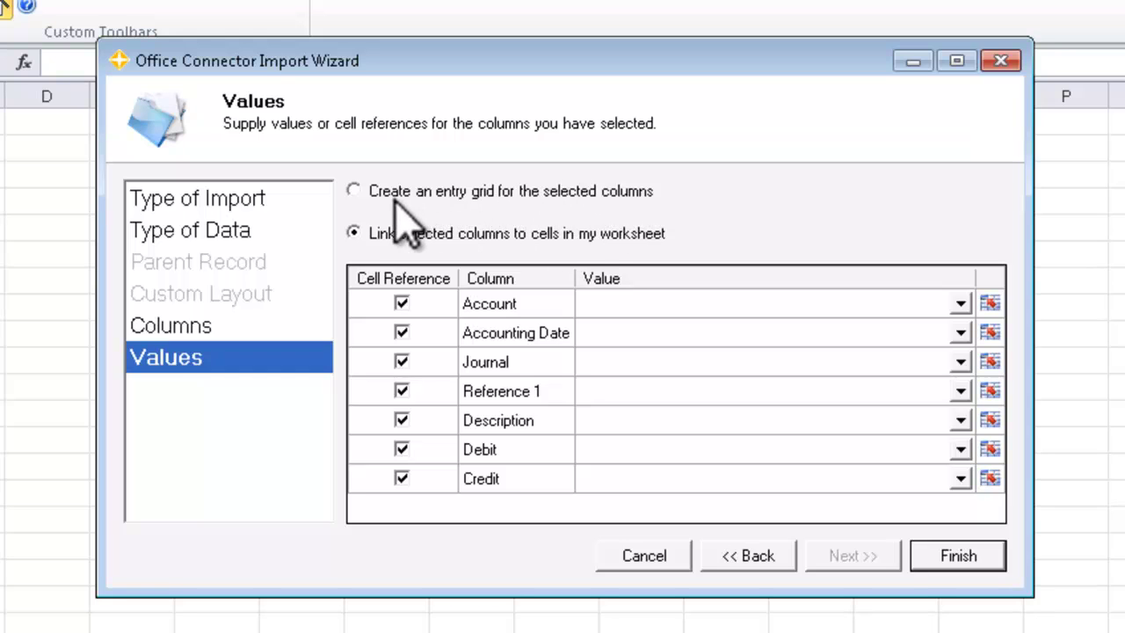
- Choose 'Create an entry grid for the selected columns' and finish the wizard
{"action": "left_click", "coordinate": [352, 191]}
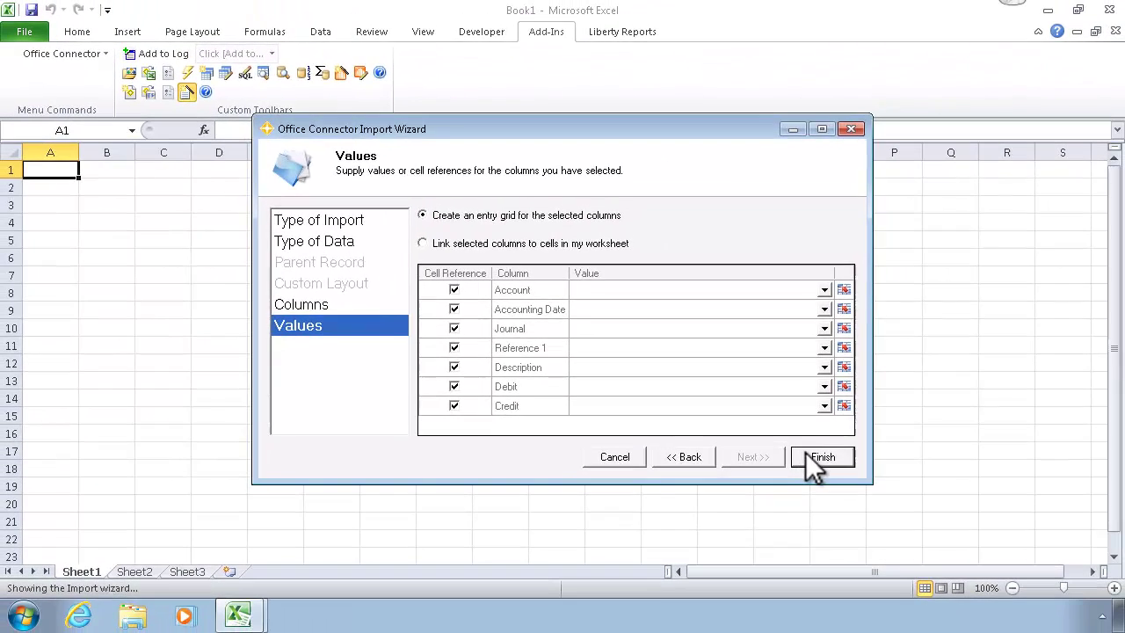
{"action": "left_click", "coordinate": [884, 506]}
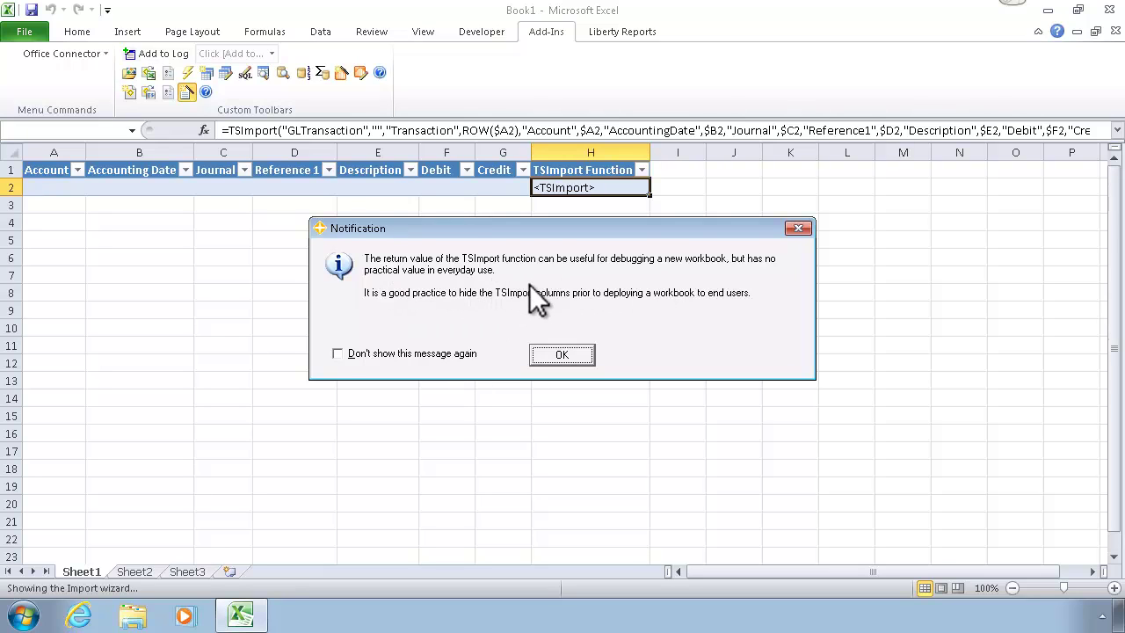
- Dismiss the TSImport notification and apply Comma Style to the Debit and Credit columns
{"action": "left_click", "coordinate": [562, 355]}
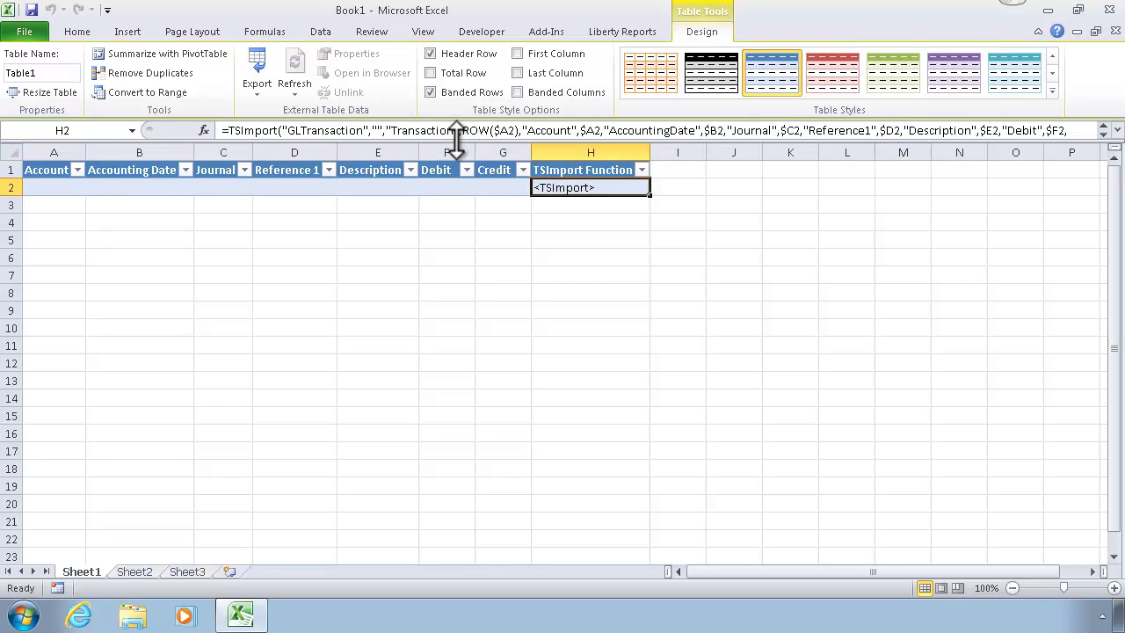
{"action": "left_click_drag", "start_coordinate": [453, 141], "coordinate": [490, 146]}
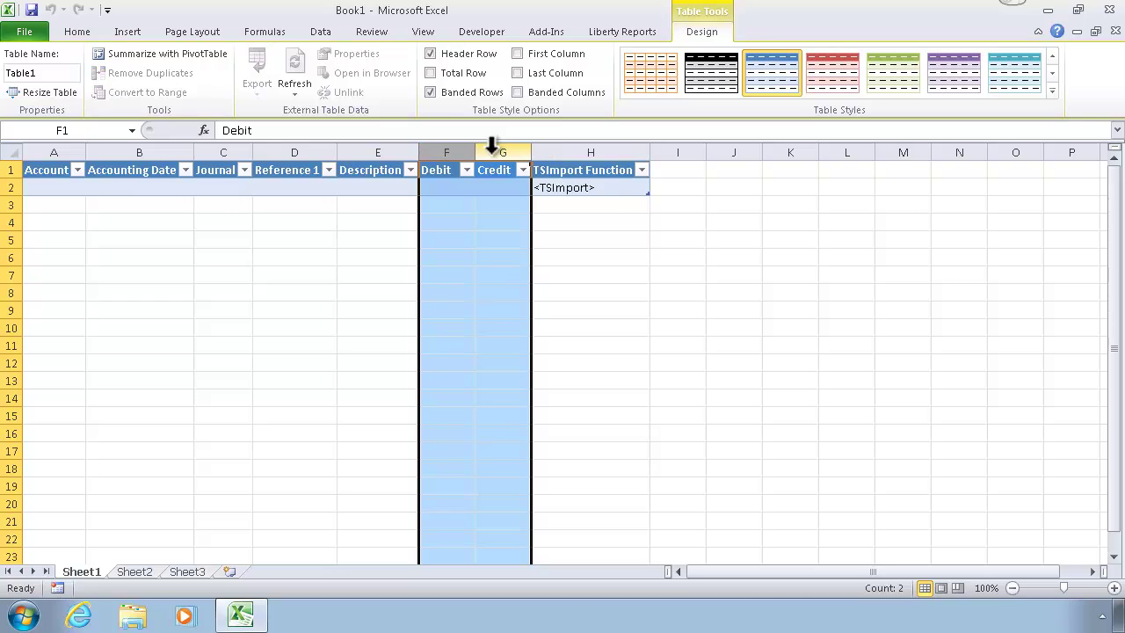
{"action": "left_click", "coordinate": [78, 32]}
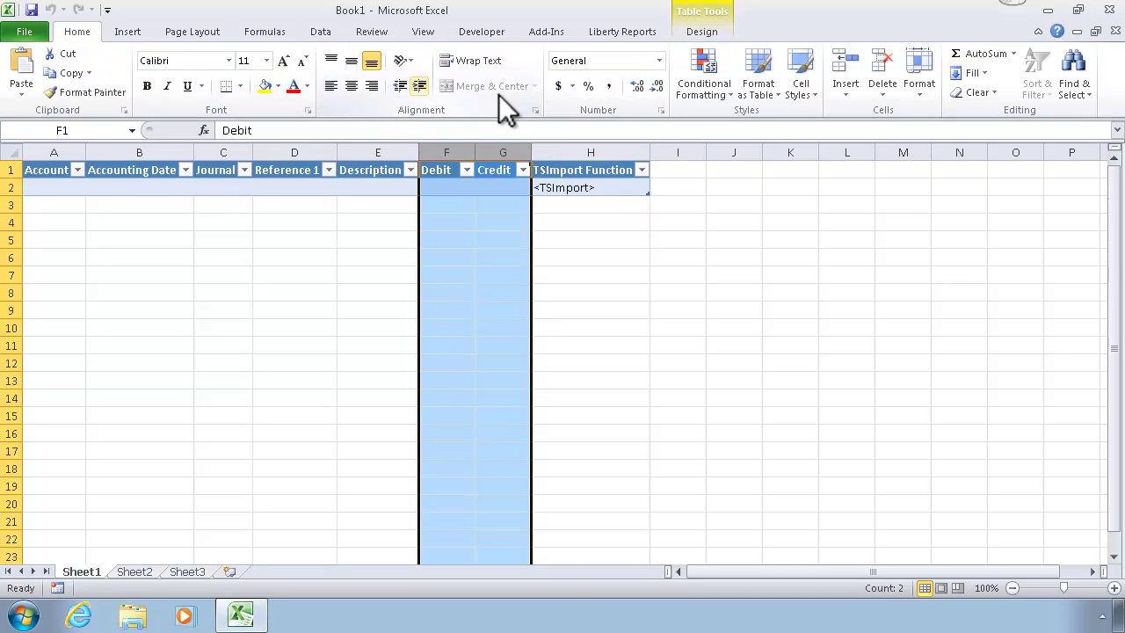
{"action": "left_click", "coordinate": [607, 86]}
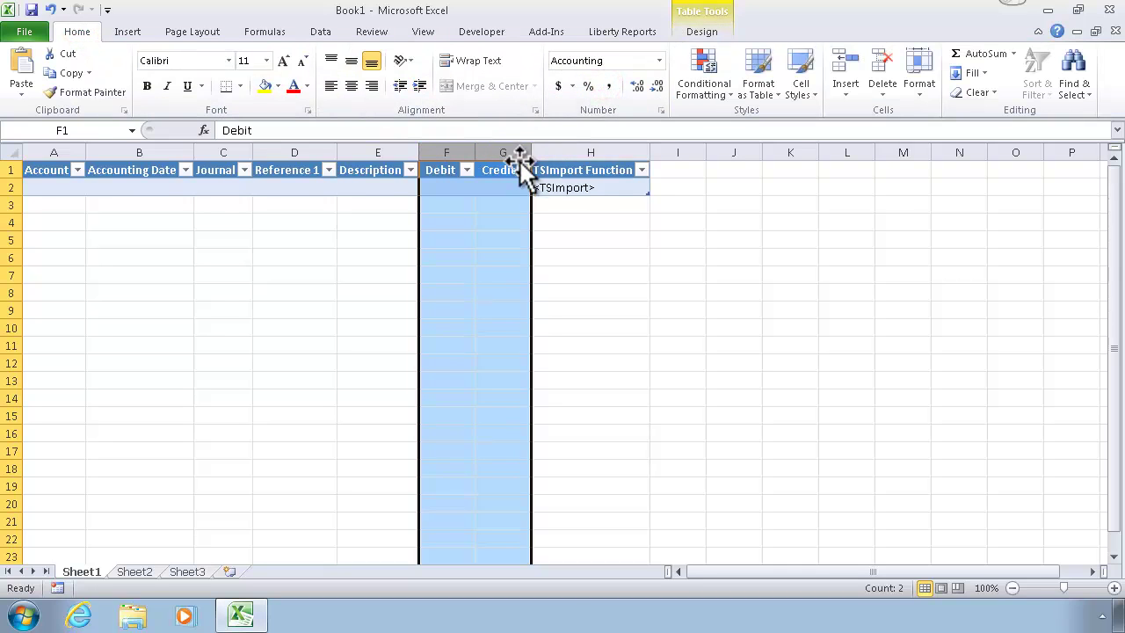
{"action": "left_click", "coordinate": [375, 208]}
- Move the Reference 1 column so it sits ahead of Journal
{"action": "left_click", "coordinate": [293, 154]}
{"action": "right_click", "coordinate": [293, 155]}
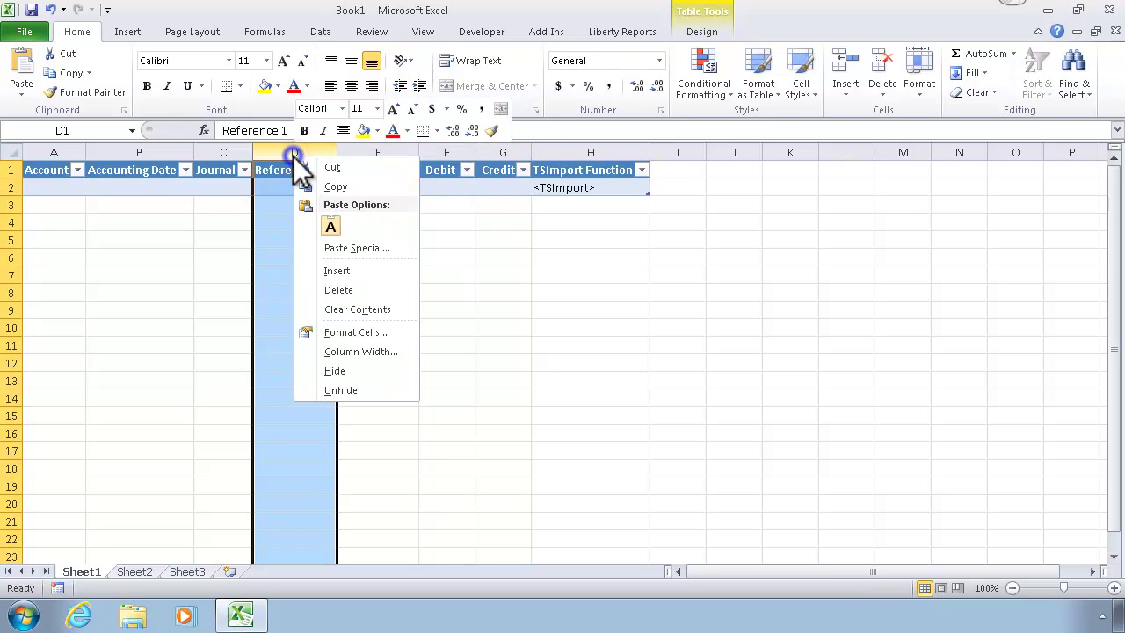
{"action": "left_click", "coordinate": [332, 168]}
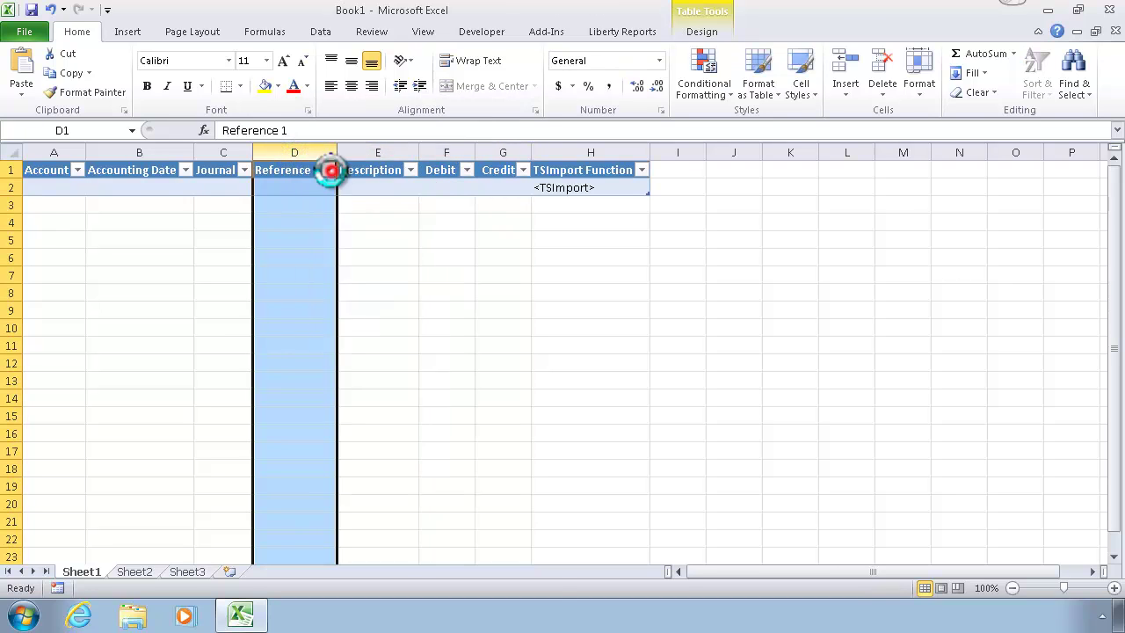
{"action": "left_click", "coordinate": [223, 152]}
{"action": "right_click", "coordinate": [224, 154]}
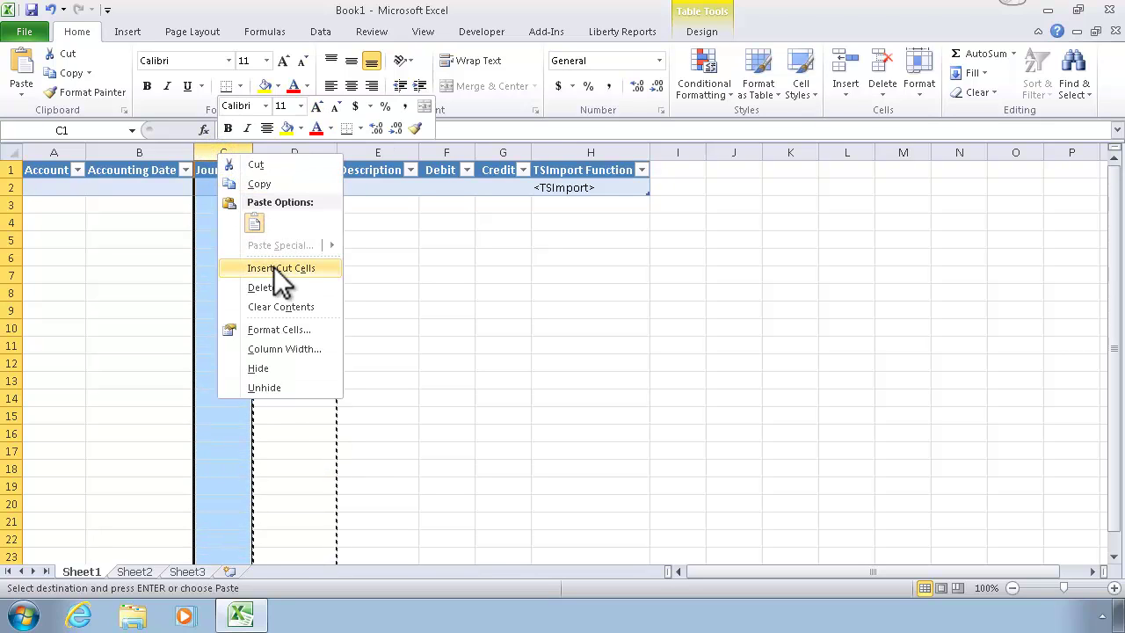
{"action": "left_click", "coordinate": [274, 268]}
{"action": "left_click", "coordinate": [219, 182]}
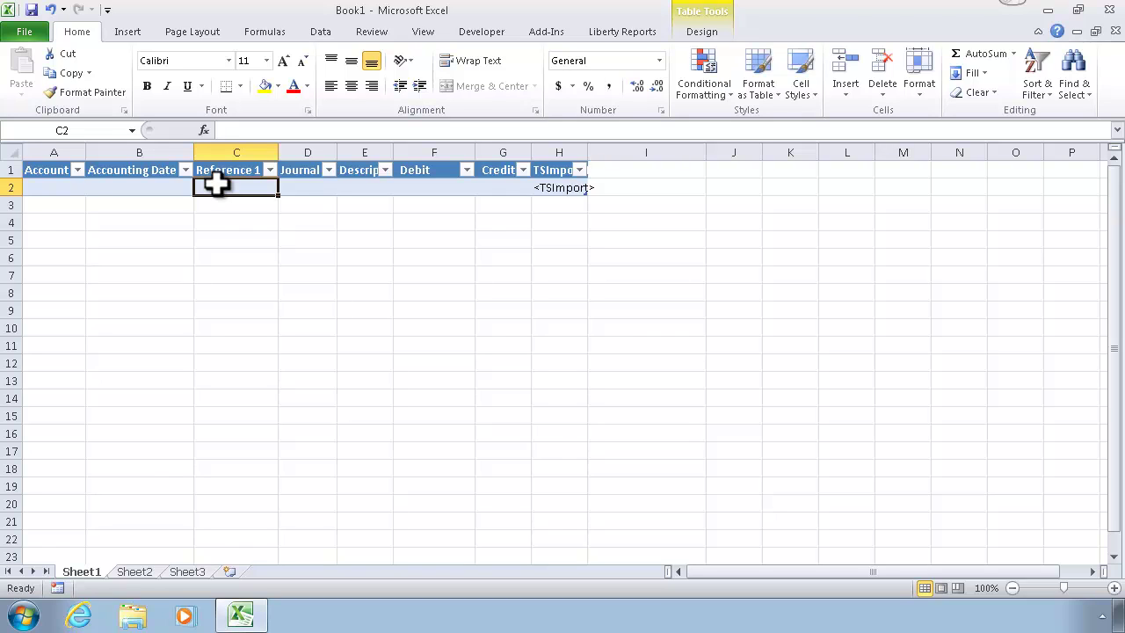
- Select cell A2 and save the workbook under the name GLEntryGrid
{"action": "left_click", "coordinate": [49, 188]}
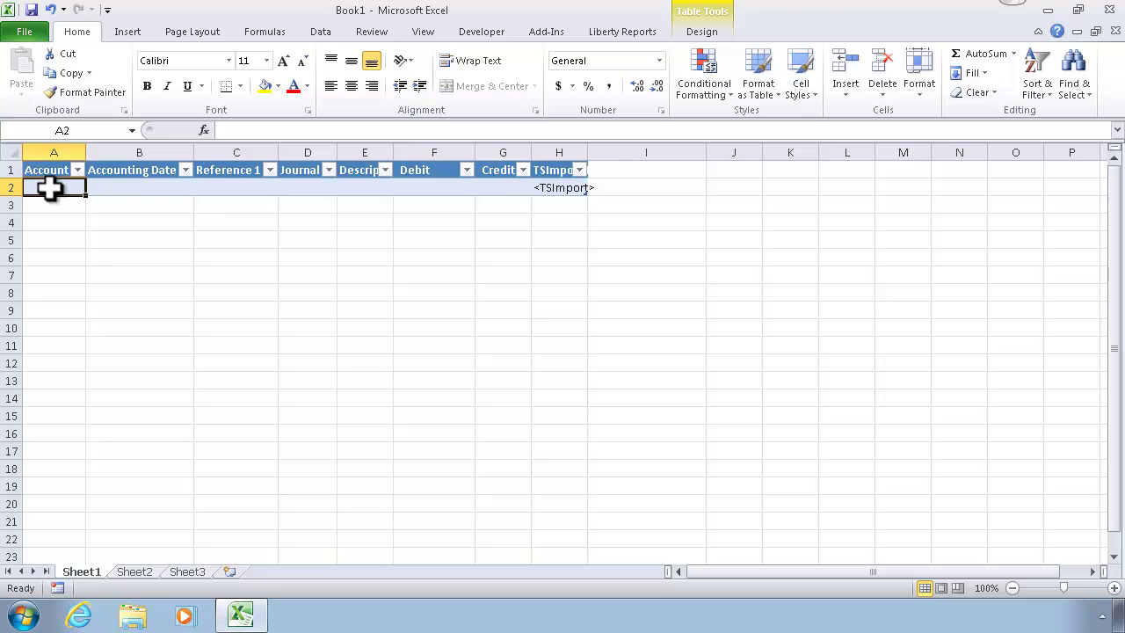
{"action": "left_click", "coordinate": [51, 188]}
{"action": "scroll", "coordinate": [146, 238], "scroll_direction": "down", "scroll_amount": 3}
{"action": "type", "text": "GL"}
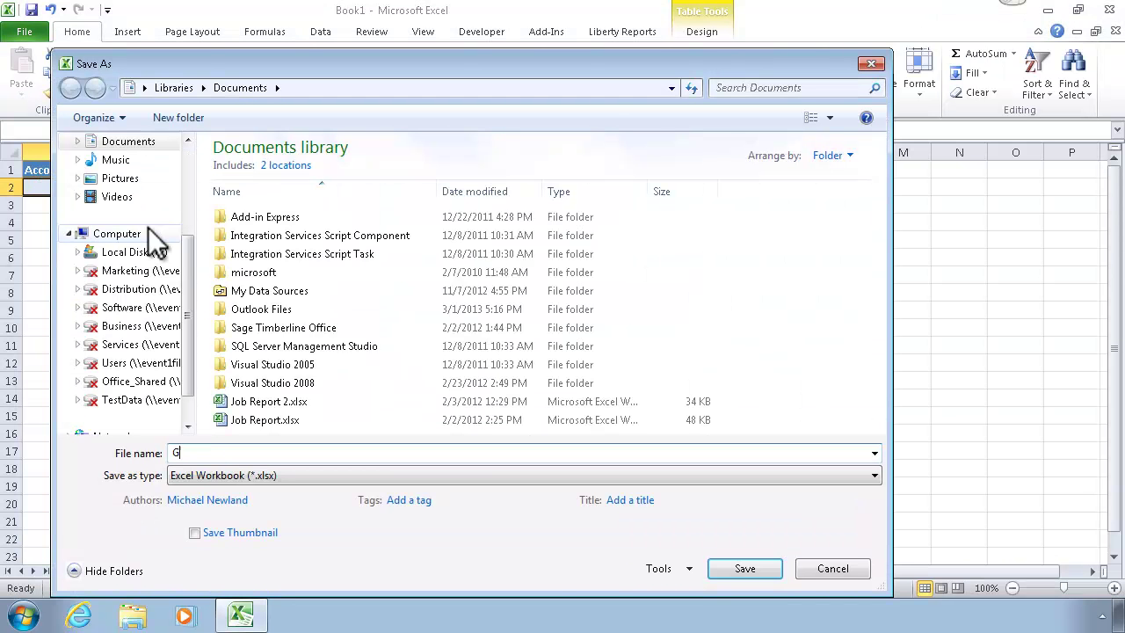
{"action": "type", "text": "EntryGrid"}
{"action": "key", "text": "Return"}
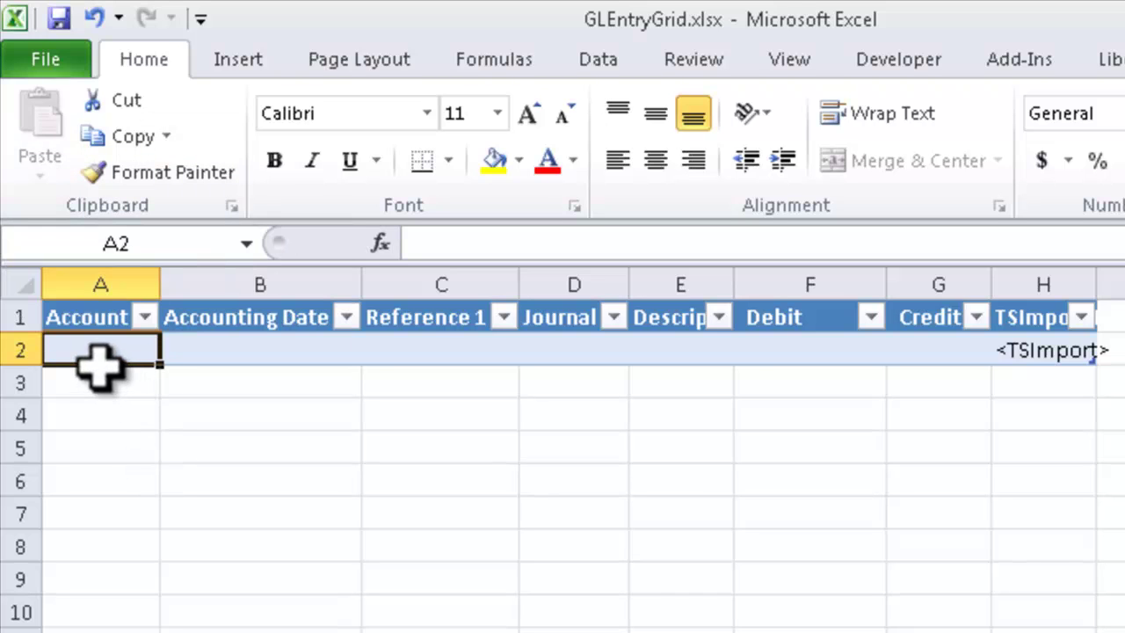
- Fill row 2: account 10-1902, date 5/31/2013, 'Accumulated Dpr 2012', credit 2,000.00
{"action": "type", "text": "10-"}
{"action": "key", "text": "BackSpace"}
{"action": "key", "text": "BackSpace"}
{"action": "key", "text": "BackSpace"}
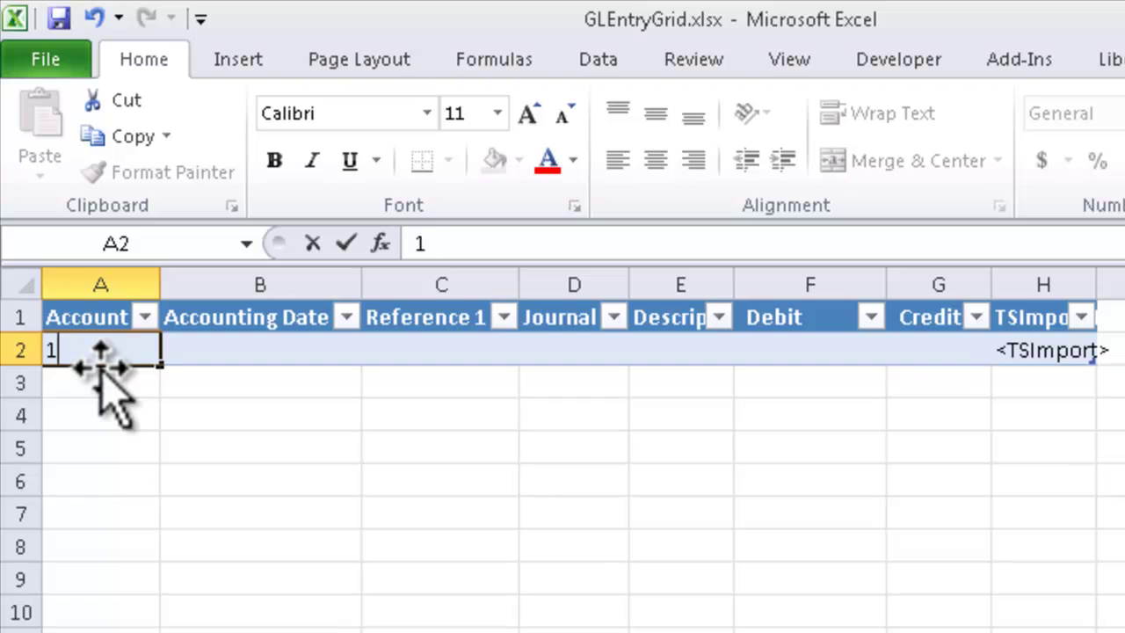
{"action": "type", "text": "'10-"}
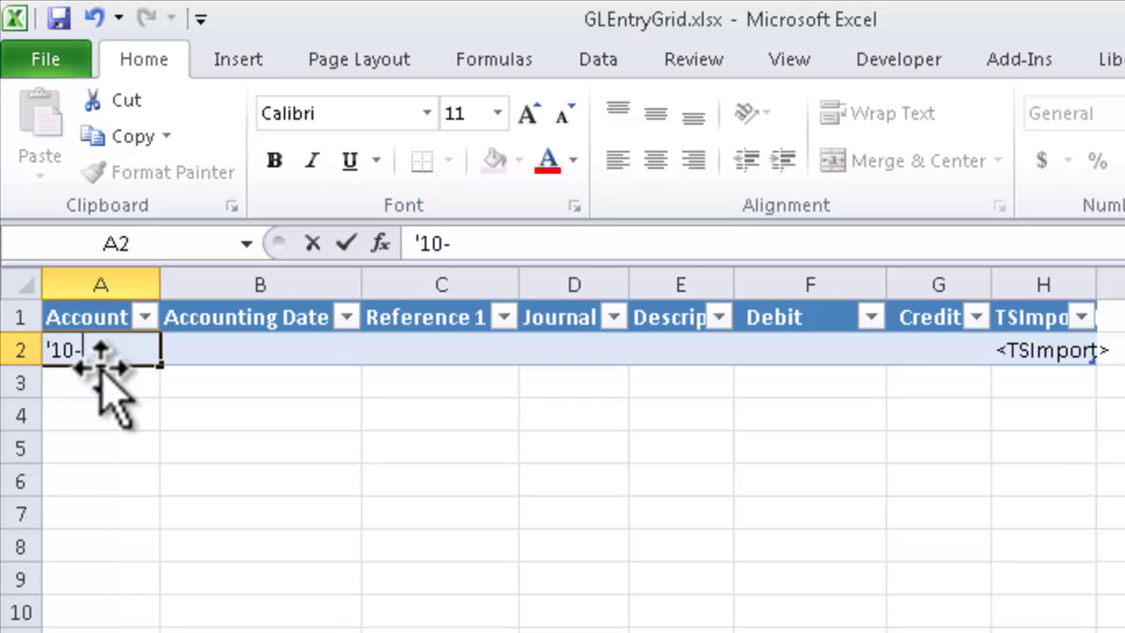
{"action": "type", "text": "1902"}
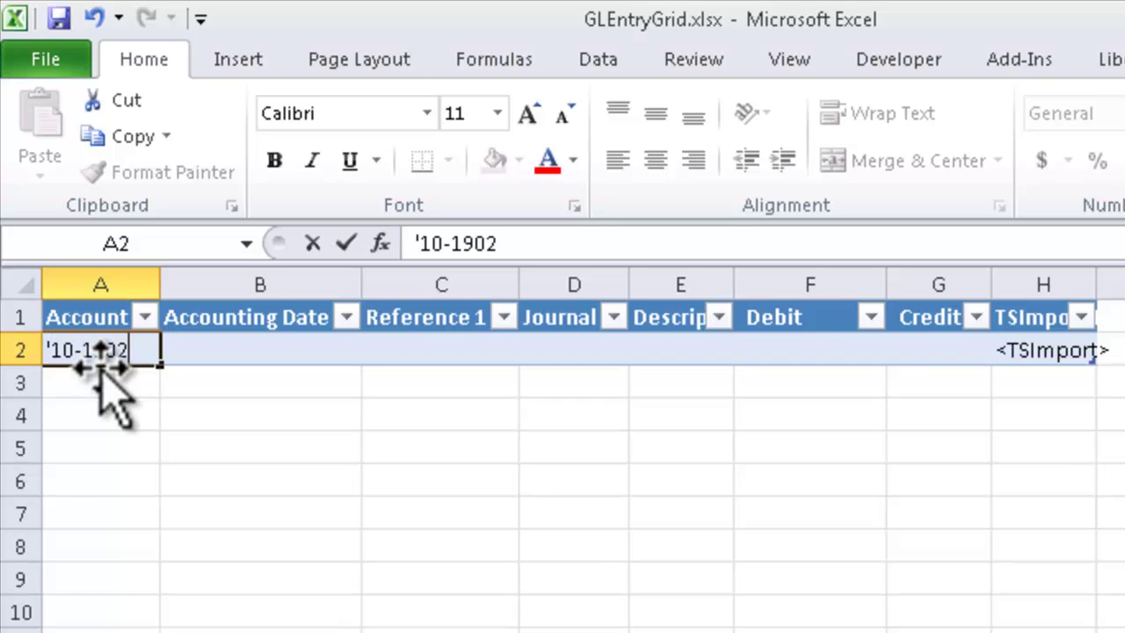
{"action": "key", "text": "Tab"}
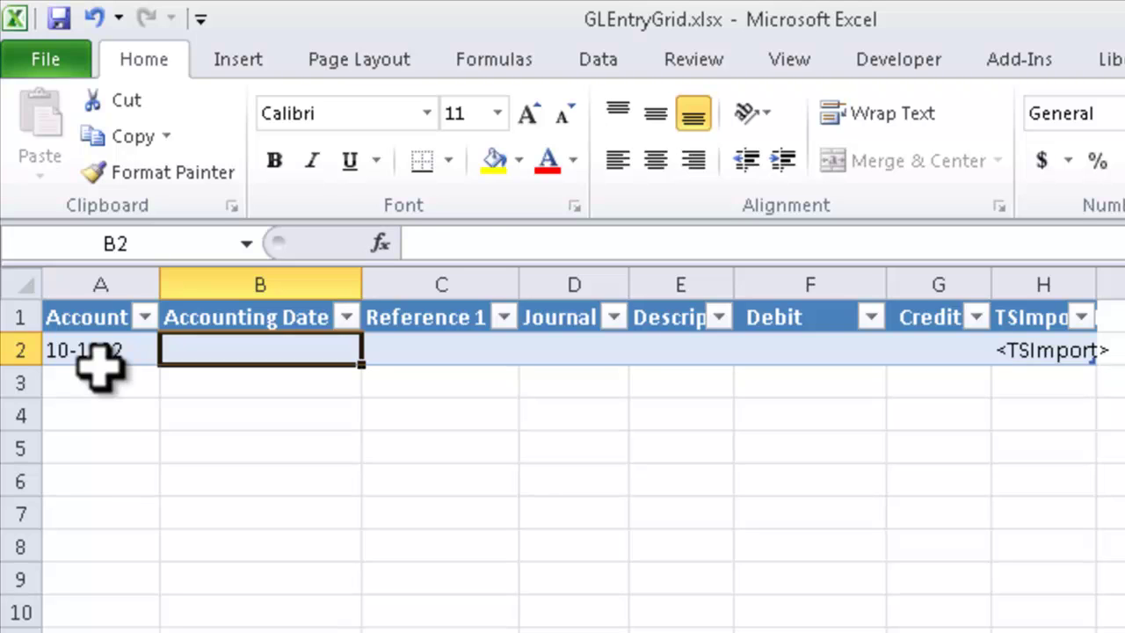
{"action": "left_click", "coordinate": [99, 363]}
{"action": "key", "text": "Tab"}
{"action": "type", "text": "5/31/2013"}
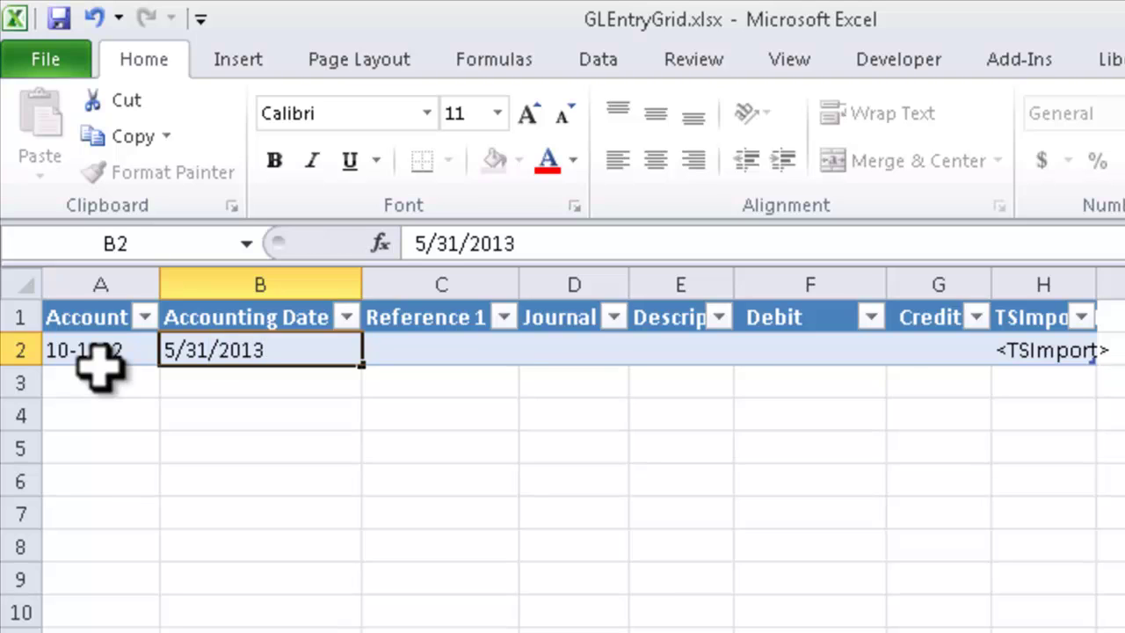
{"action": "key", "text": "Tab"}
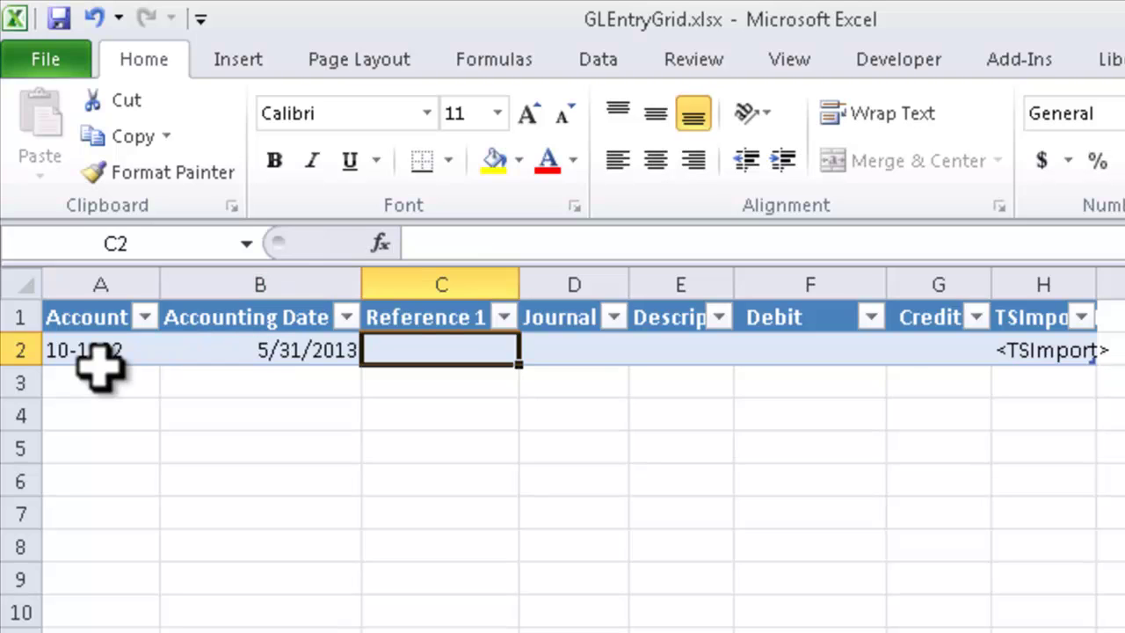
{"action": "key", "text": "Tab"}
{"action": "key", "text": "Tab"}
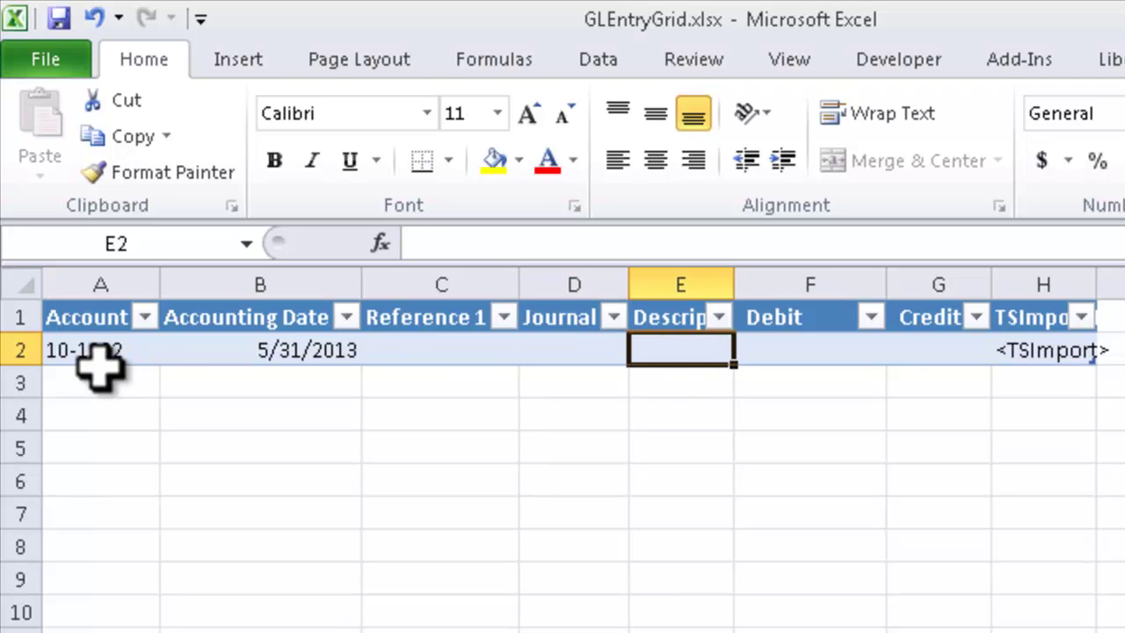
{"action": "type", "text": "Accumulated "}
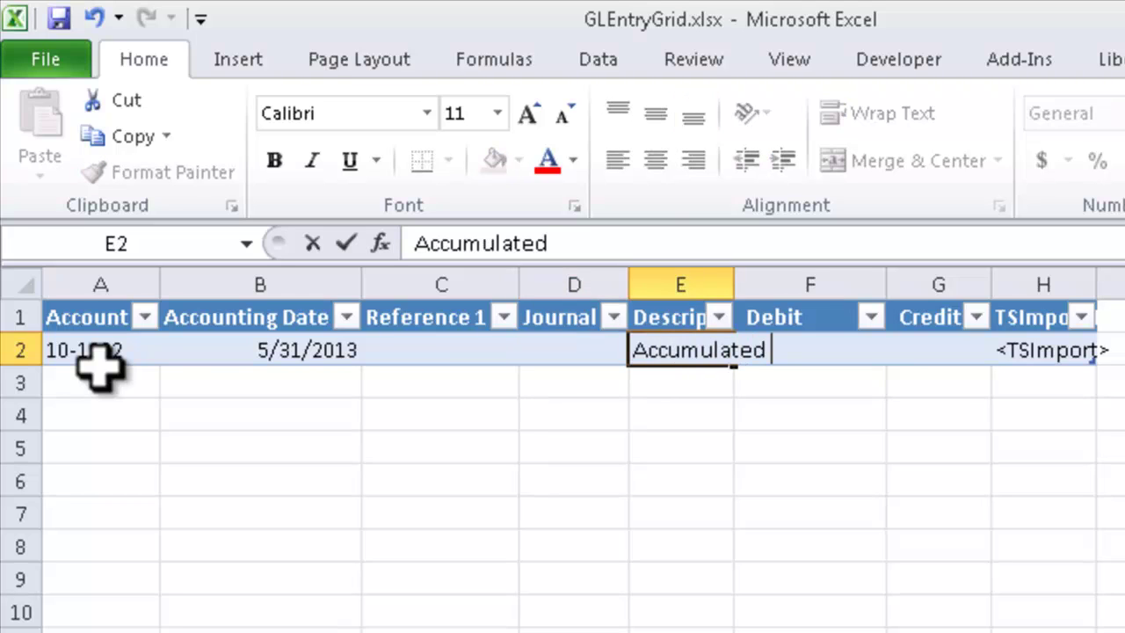
{"action": "type", "text": "Dpr 2012"}
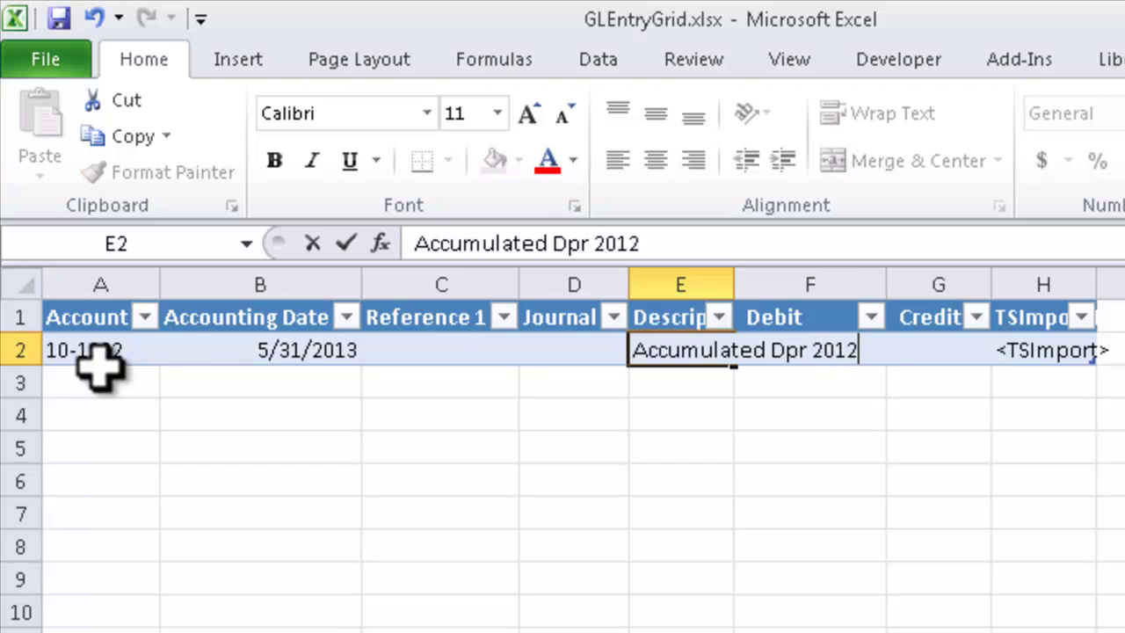
{"action": "key", "text": "Tab"}
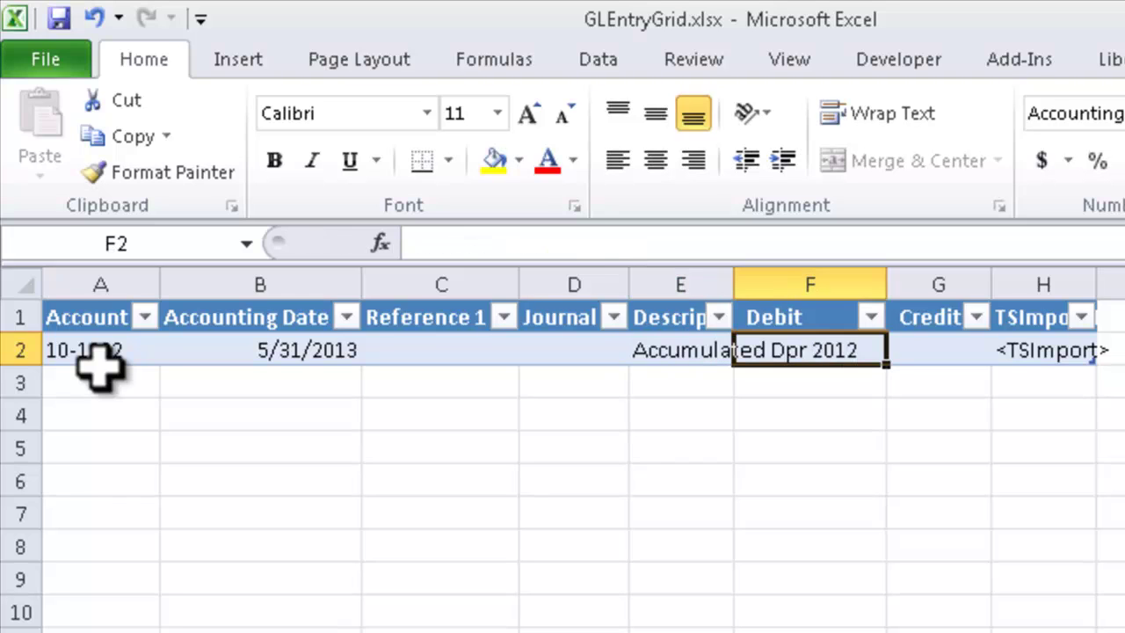
{"action": "key", "text": "Tab"}
{"action": "type", "text": "2000"}
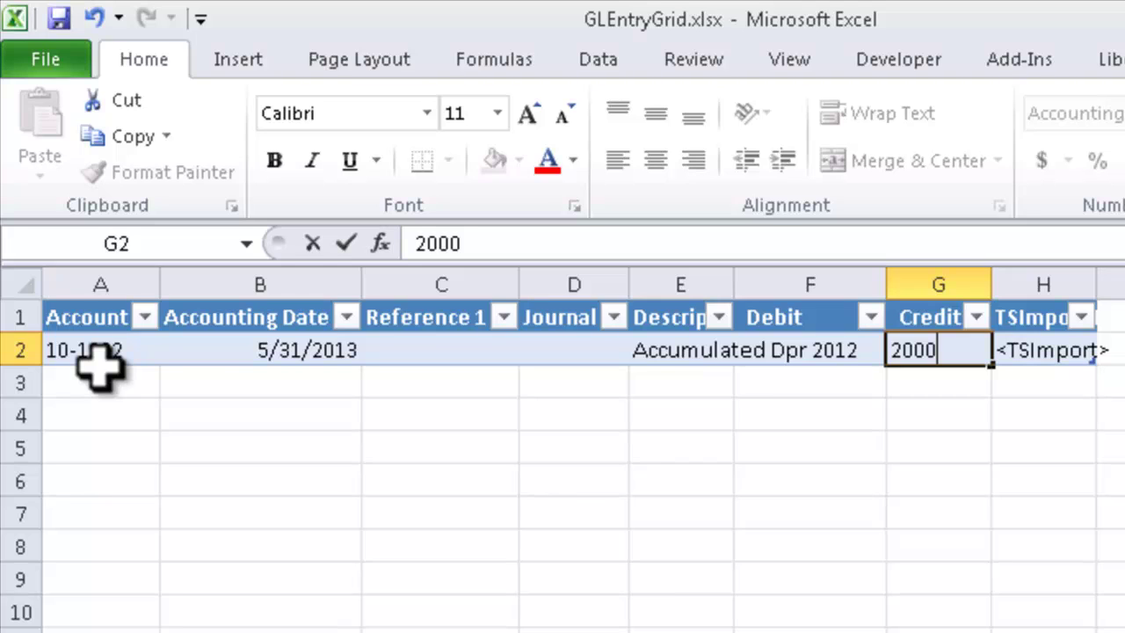
{"action": "key", "text": "Tab"}
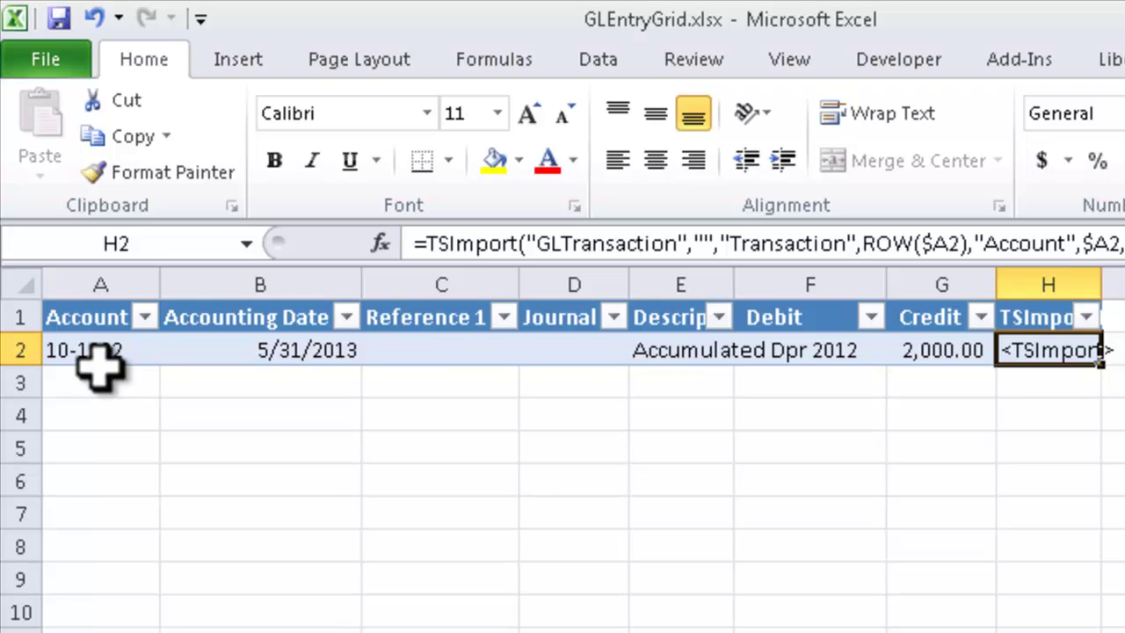
- Add row 3: account 10-6104, date 5/31/2013, 'Main Office Depr', debit 1,500.00
{"action": "key", "text": "Tab"}
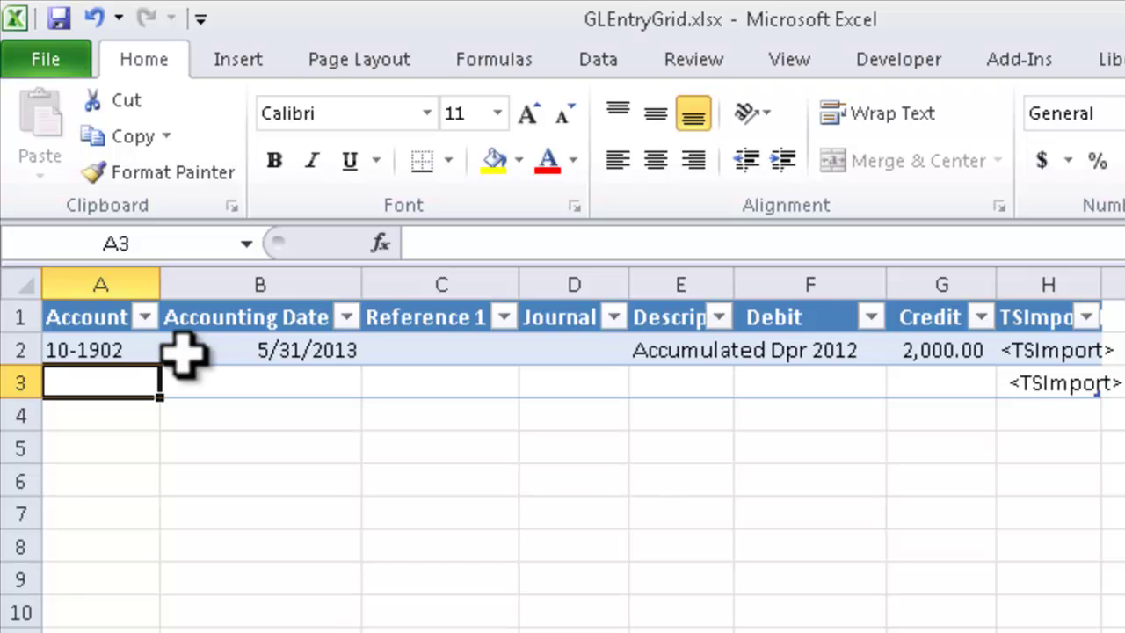
{"action": "type", "text": "10"}
{"action": "key", "text": "BackSpace"}
{"action": "key", "text": "BackSpace"}
{"action": "type", "text": "'"}
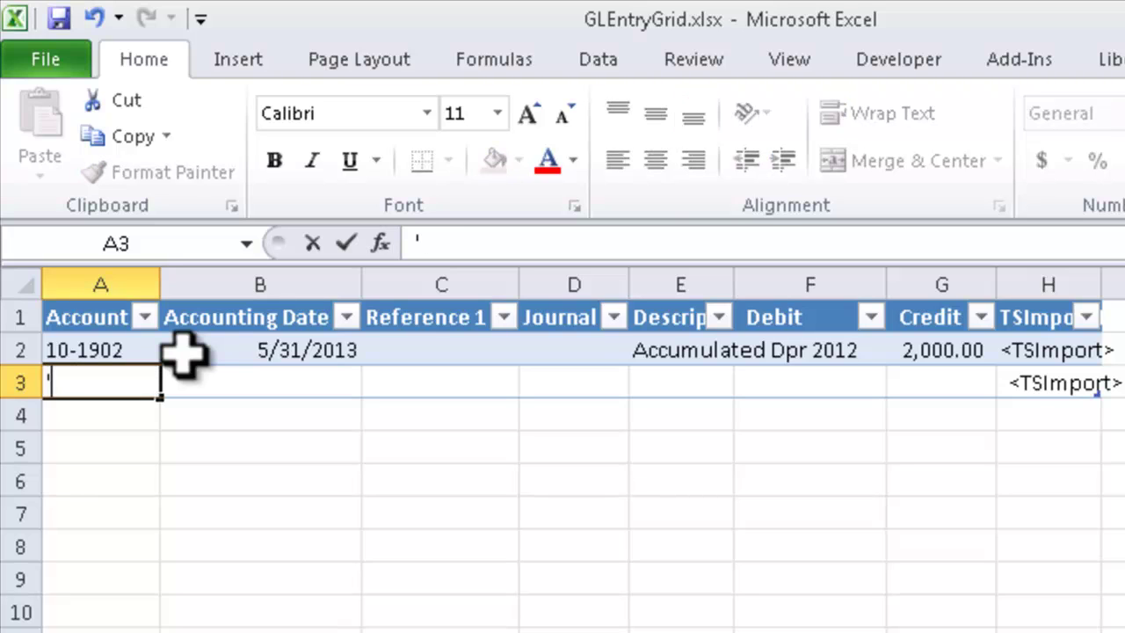
{"action": "type", "text": "10-6104"}
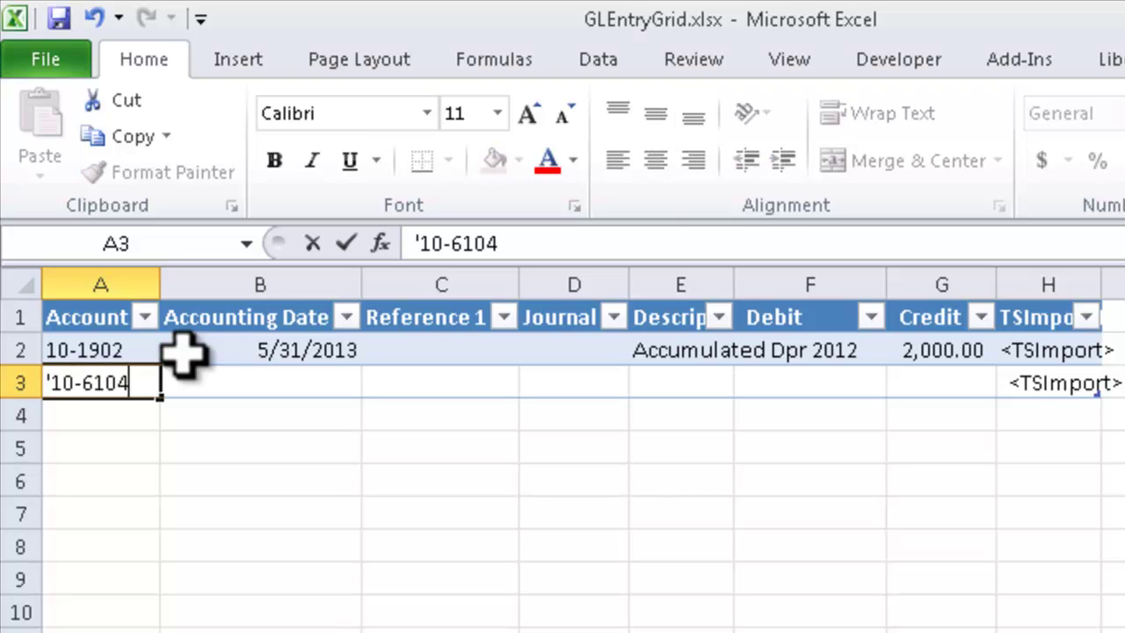
{"action": "key", "text": "Tab"}
{"action": "type", "text": "5/31/2013"}
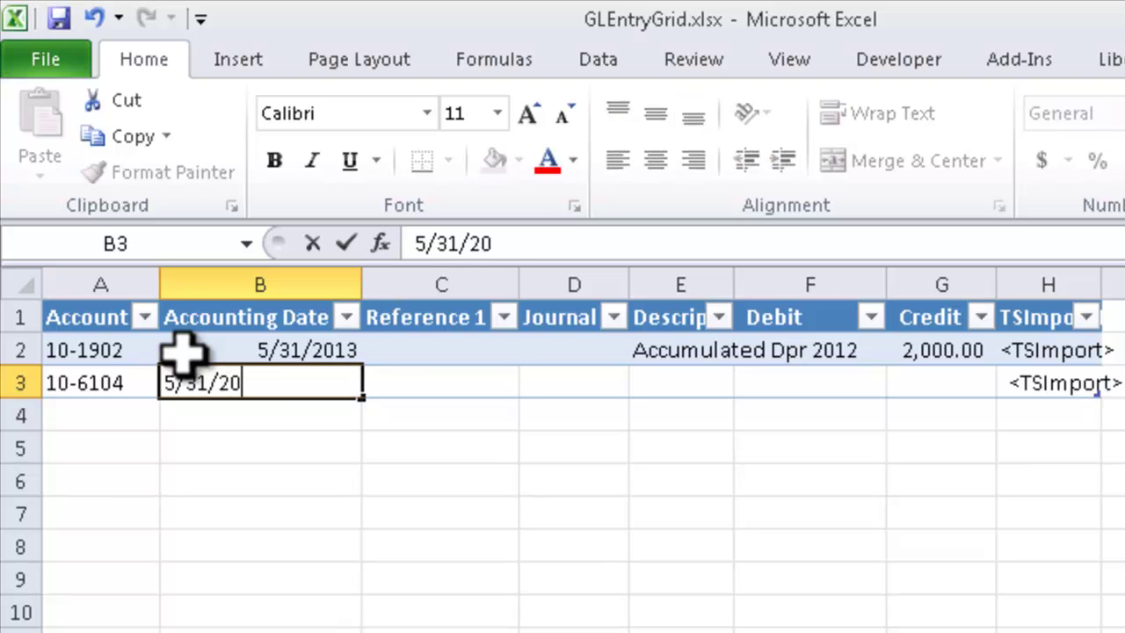
{"action": "key", "text": "Tab"}
{"action": "key", "text": "Tab"}
{"action": "key", "text": "Tab"}
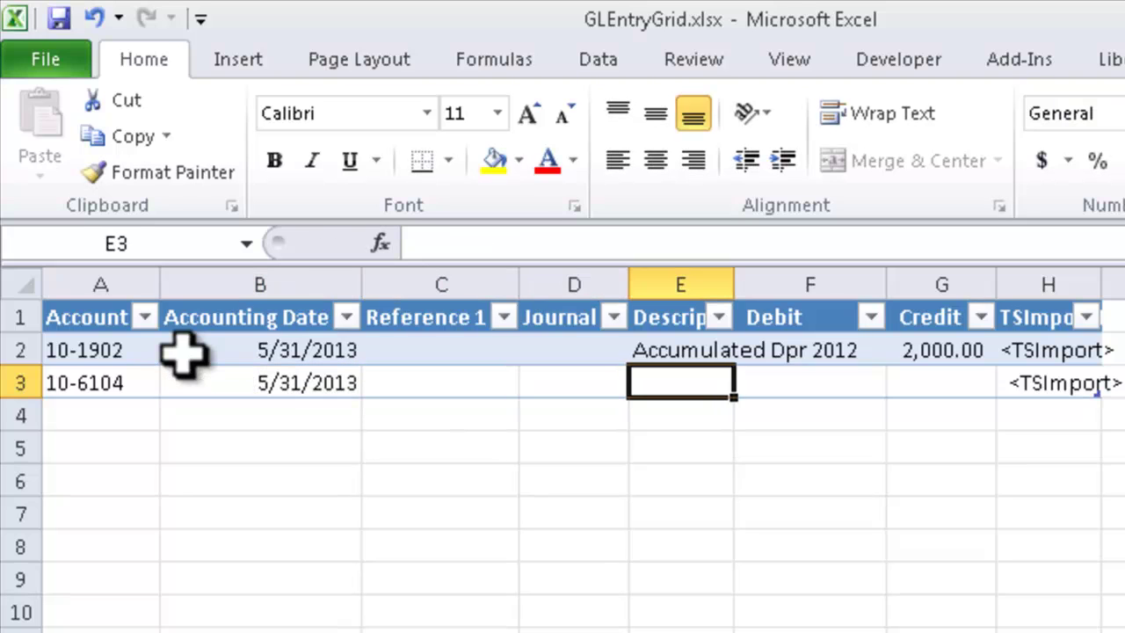
{"action": "type", "text": "Main Office "}
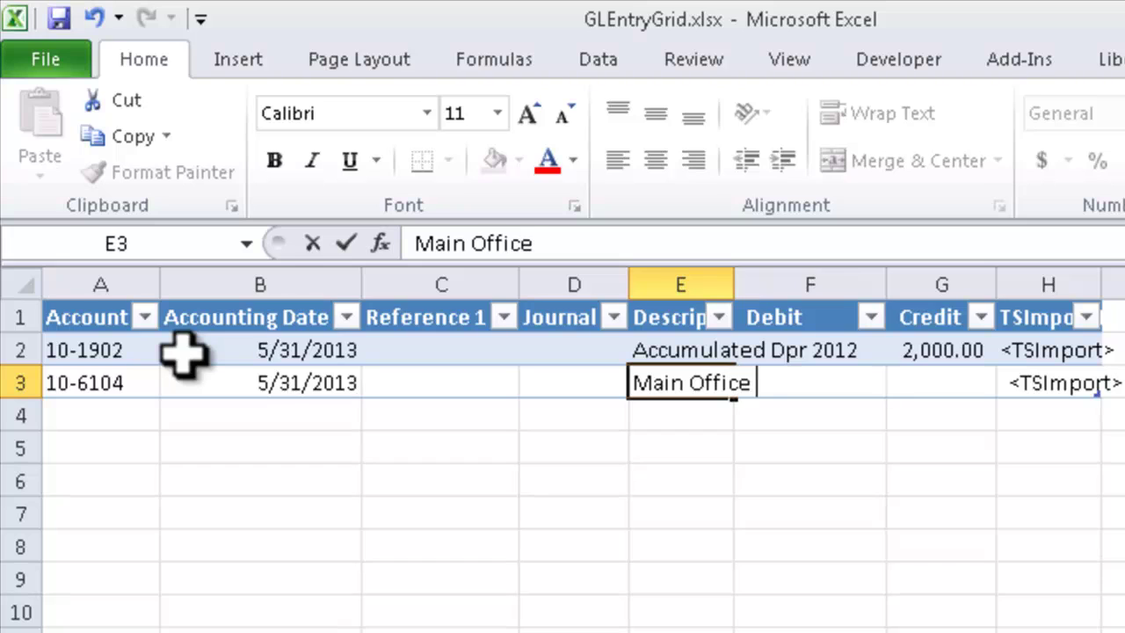
{"action": "type", "text": "Depr"}
{"action": "key", "text": "Tab"}
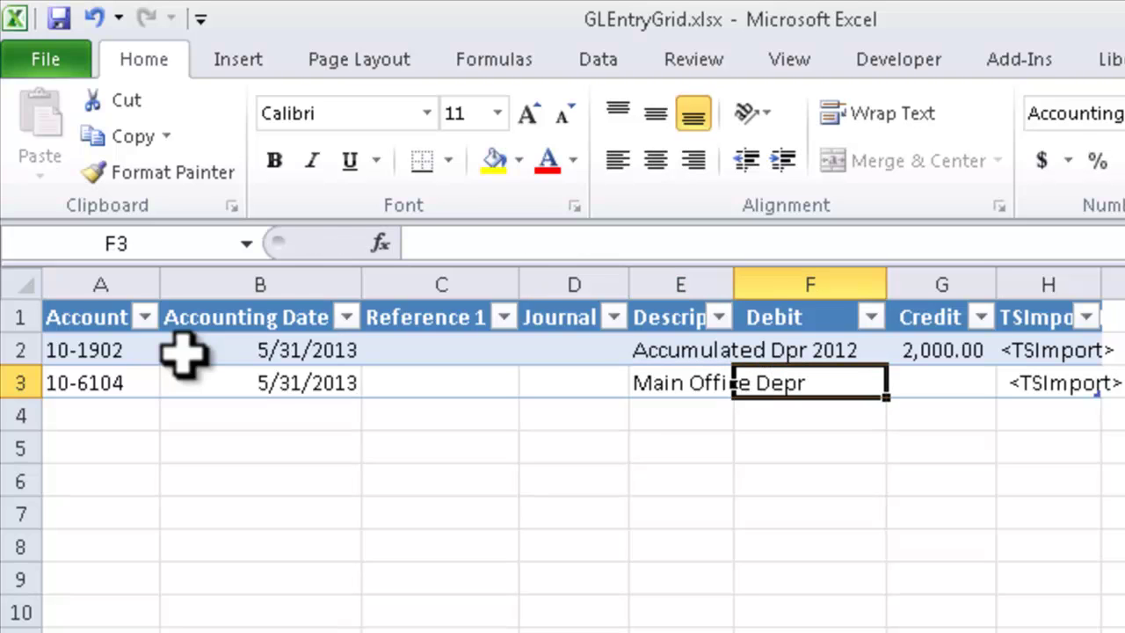
{"action": "type", "text": "1500"}
{"action": "key", "text": "BackSpace"}
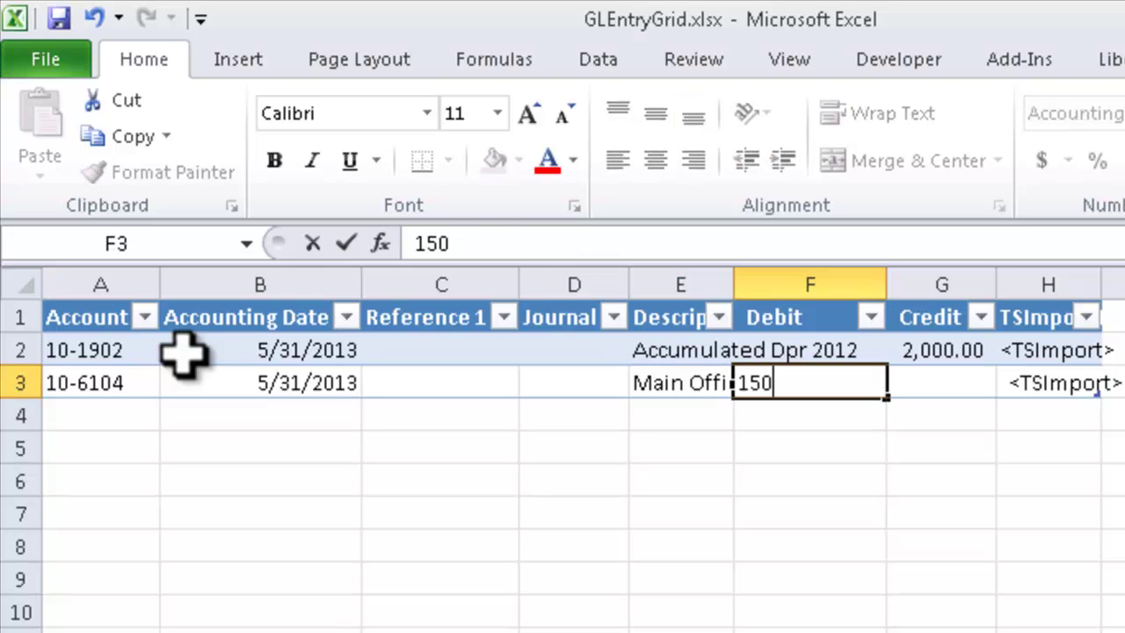
{"action": "type", "text": "0"}
{"action": "key", "text": "Tab"}
{"action": "key", "text": "Tab"}
{"action": "key", "text": "Tab"}
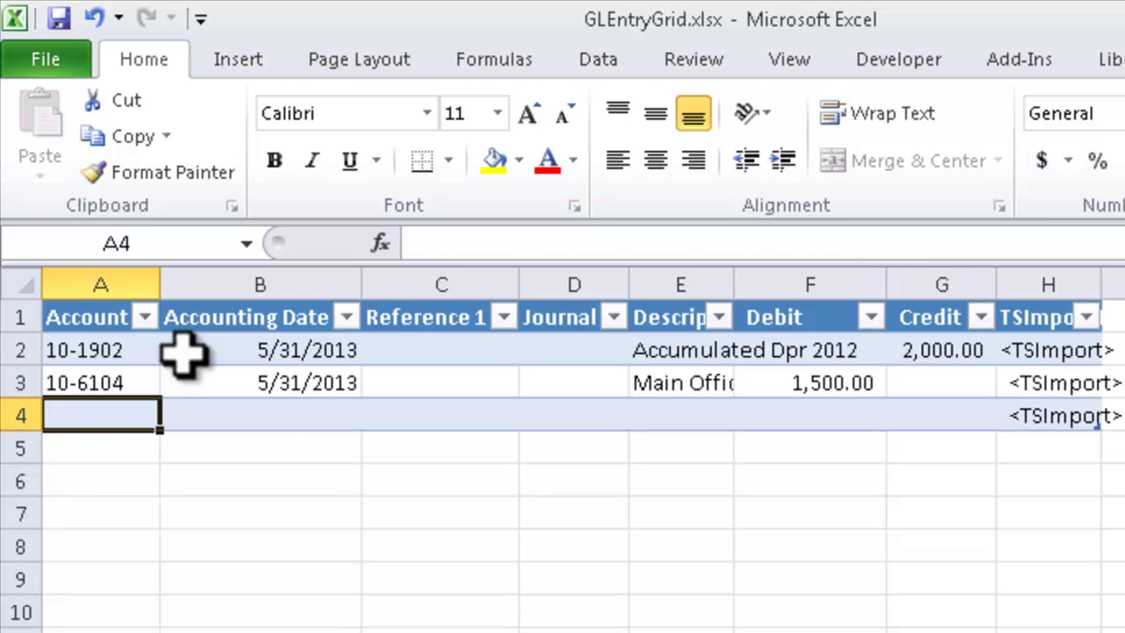
- Add row 4: account 10-6104, date 5/31/2013, 'Shop Depr', debit 500.00
{"action": "type", "text": "1"}
{"action": "key", "text": "BackSpace"}
{"action": "type", "text": "'"}
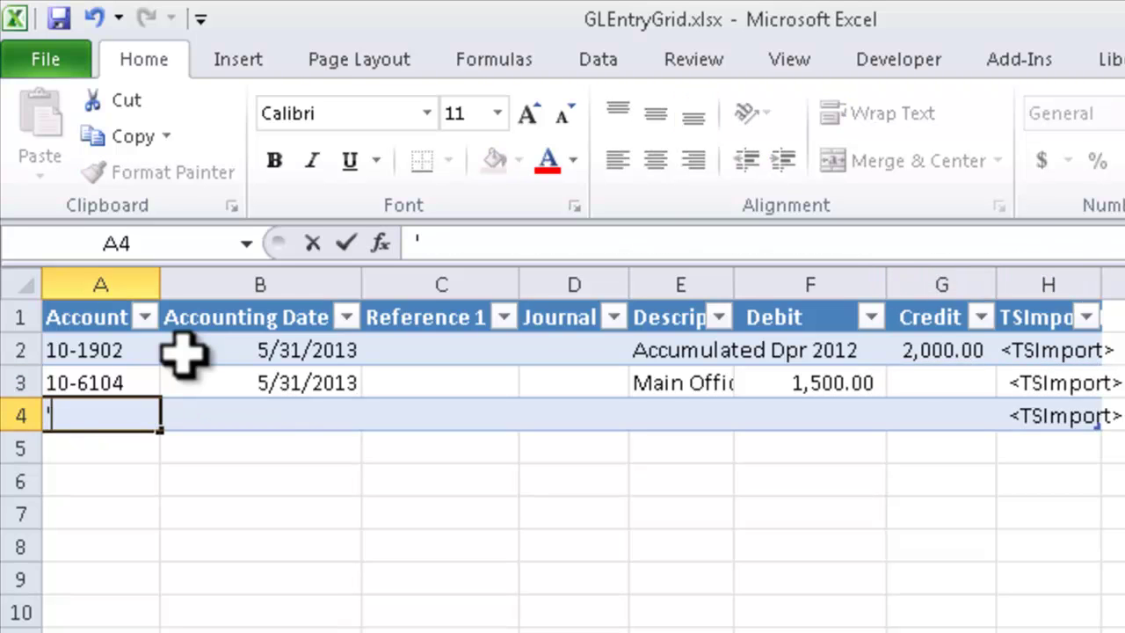
{"action": "type", "text": "10-6104"}
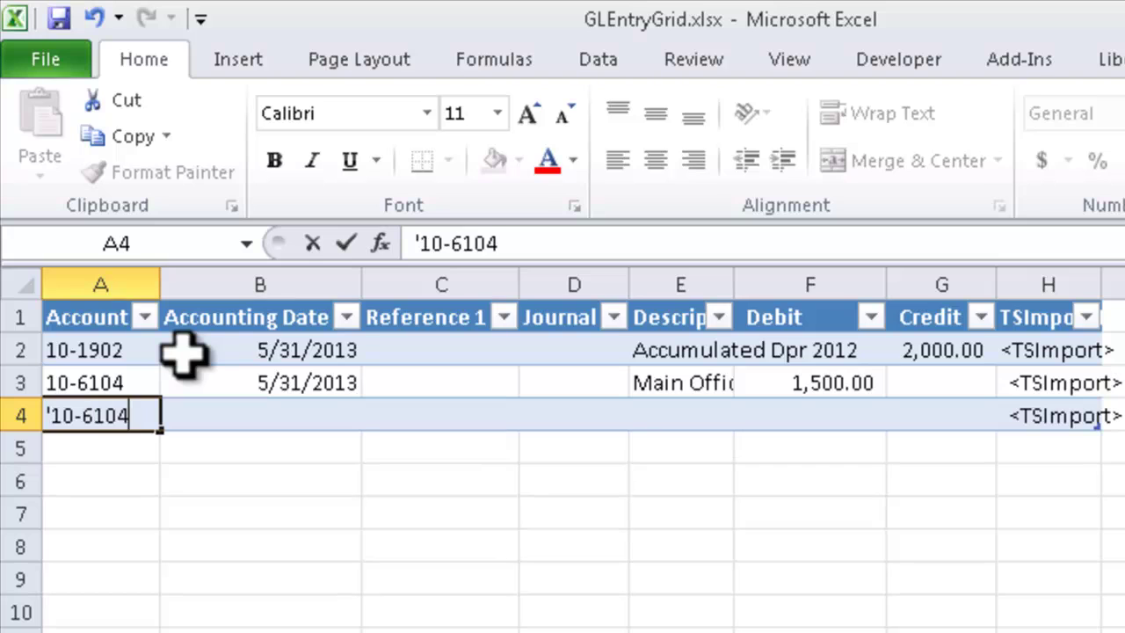
{"action": "key", "text": "Tab"}
{"action": "type", "text": "5/31/2013"}
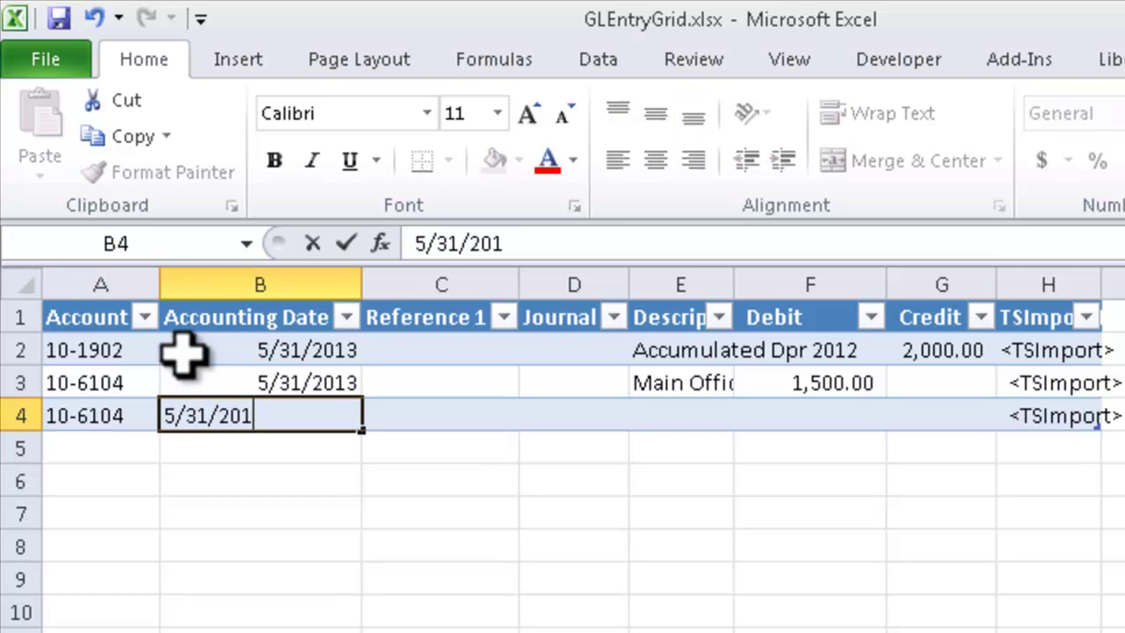
{"action": "key", "text": "Tab"}
{"action": "key", "text": "Tab"}
{"action": "key", "text": "Tab"}
{"action": "type", "text": "Sh"}
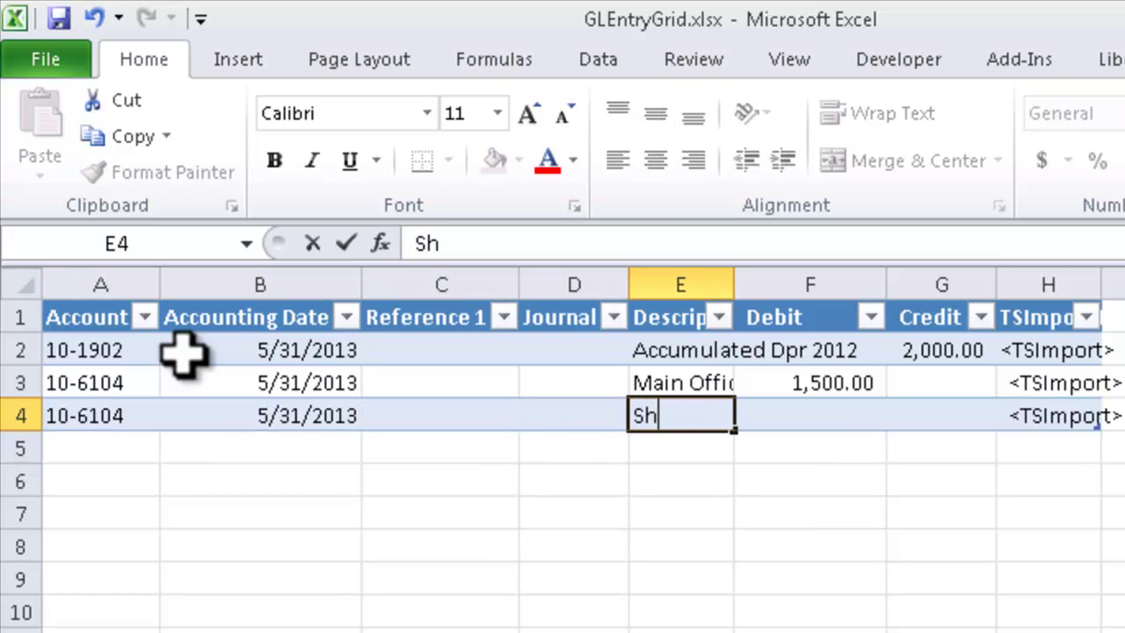
{"action": "type", "text": "op Dept"}
{"action": "key", "text": "Tab"}
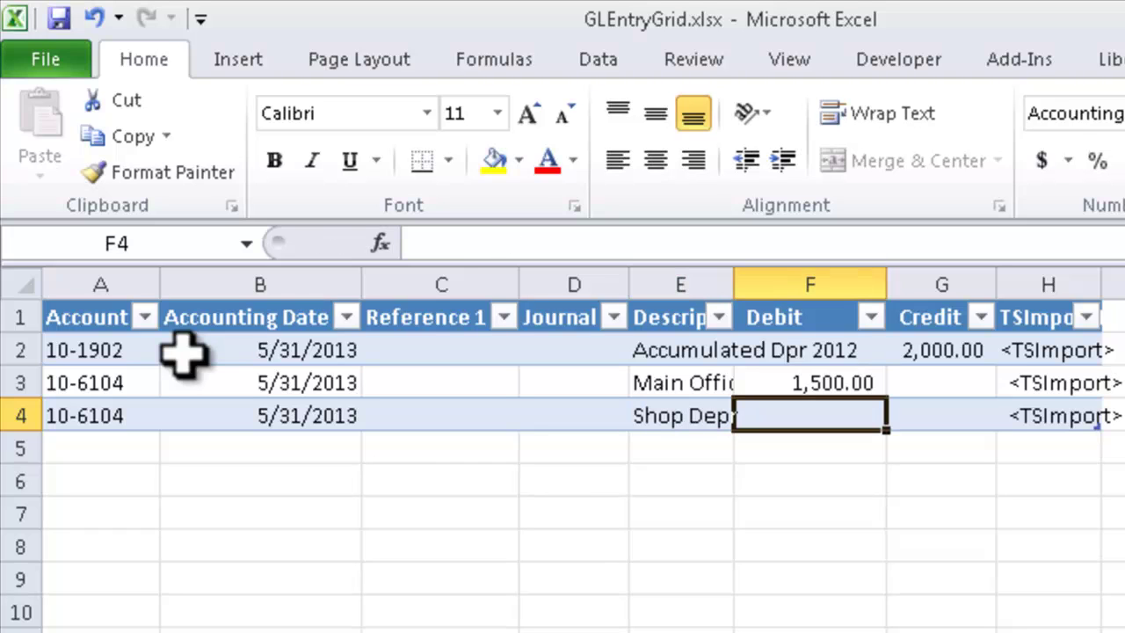
{"action": "type", "text": "500"}
{"action": "key", "text": "Tab"}
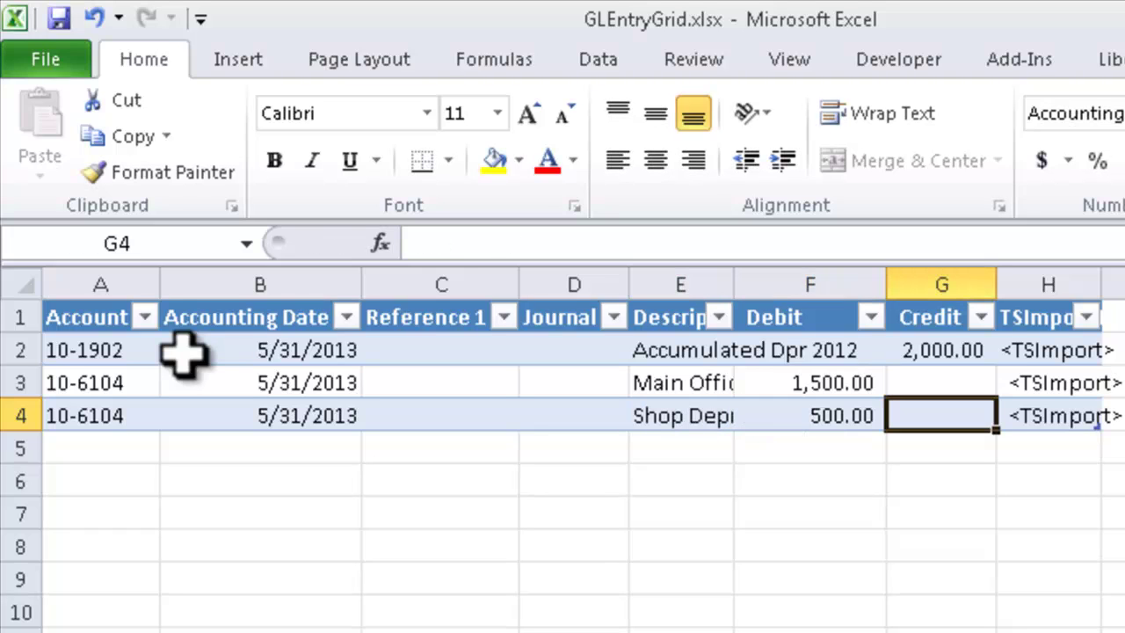
- AutoFit all grid columns, then check A2, the F3 debit and row 3's TSImport formula
{"action": "left_click", "coordinate": [22, 279]}
{"action": "double_click", "coordinate": [519, 284]}
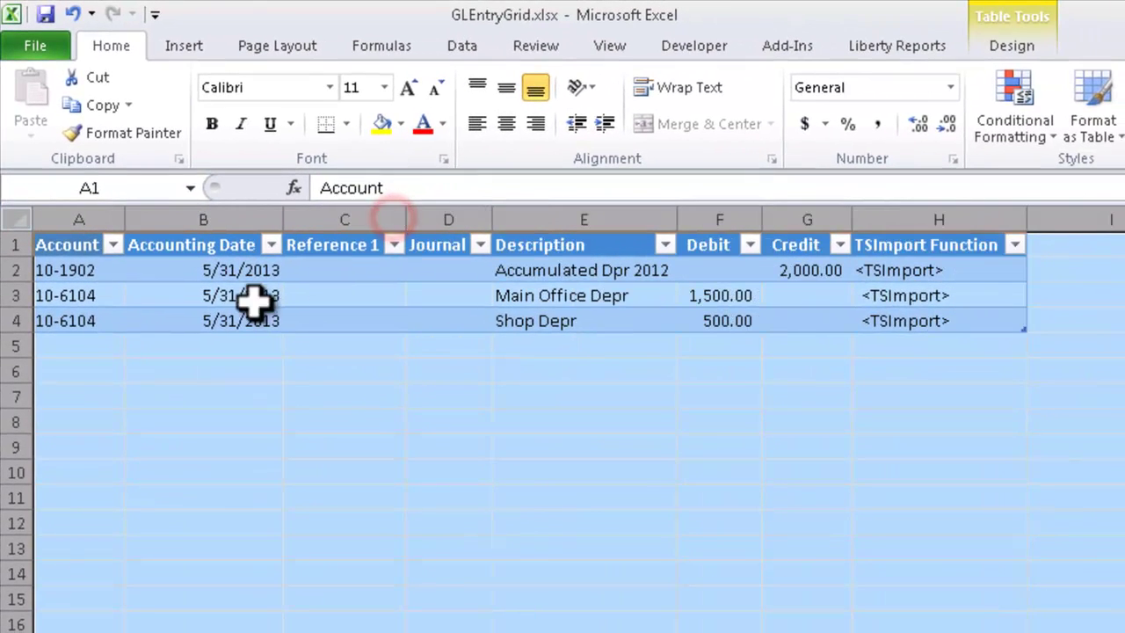
{"action": "left_click", "coordinate": [86, 273]}
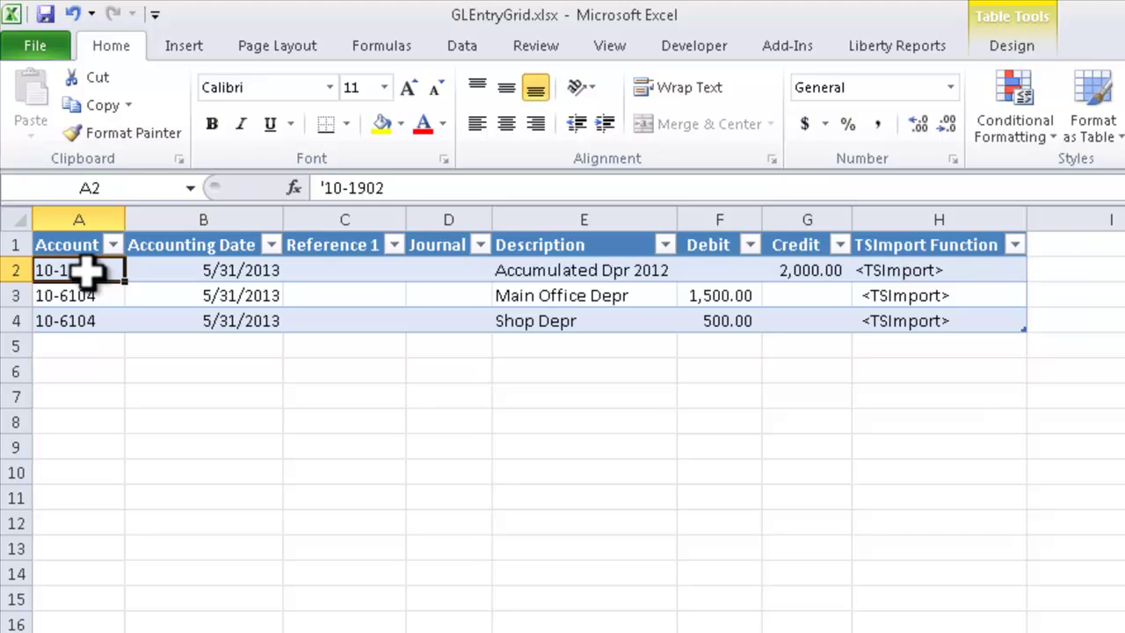
{"action": "left_click", "coordinate": [721, 297]}
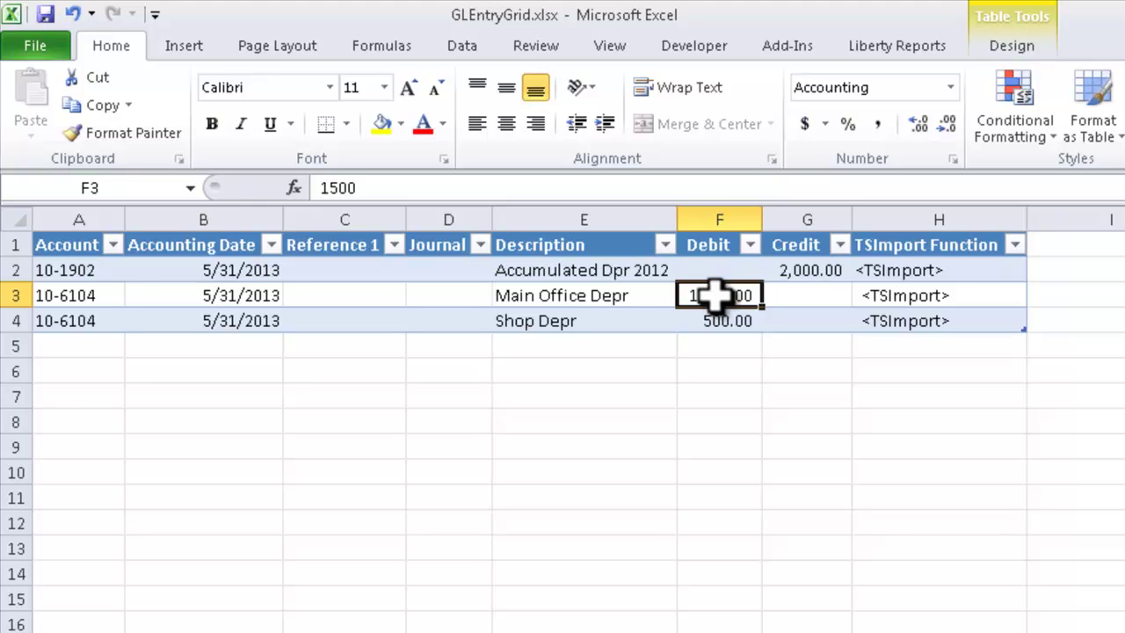
{"action": "left_click", "coordinate": [888, 295]}
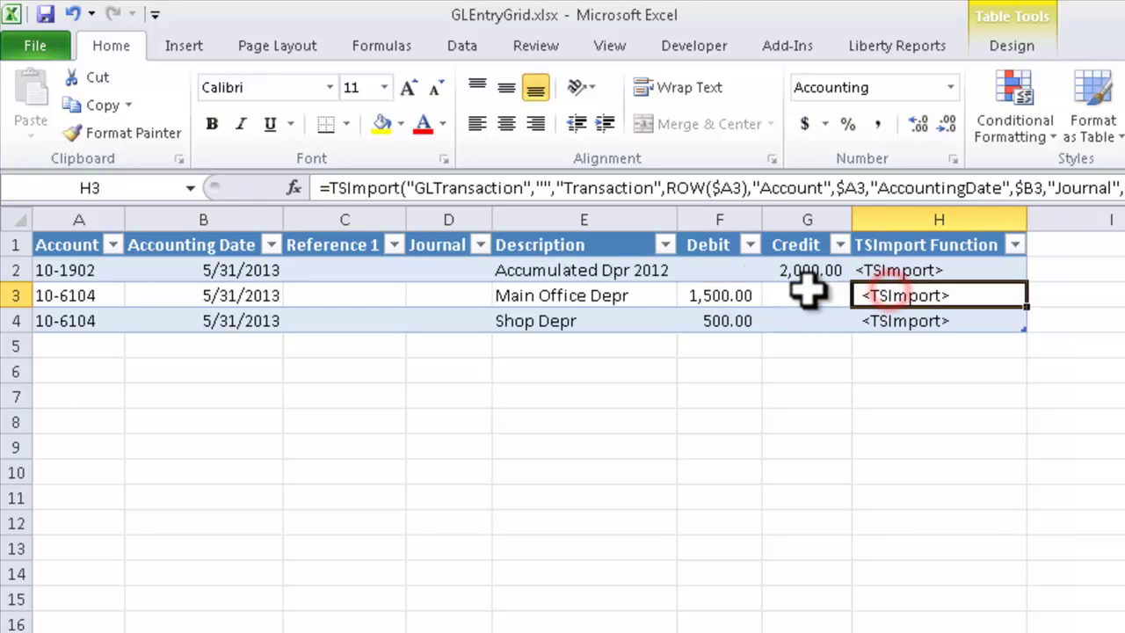
{"action": "left_click", "coordinate": [723, 296]}
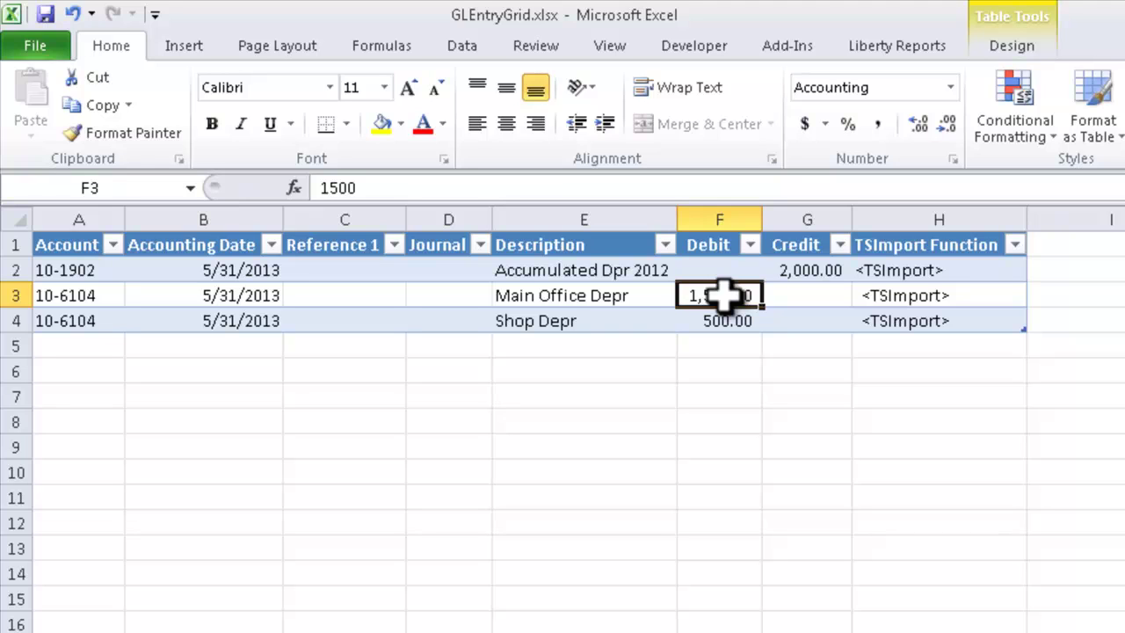
- Use Office Connector's Save Import File to target GLTransaction.TXT on the Desktop
{"action": "left_click", "coordinate": [784, 46]}
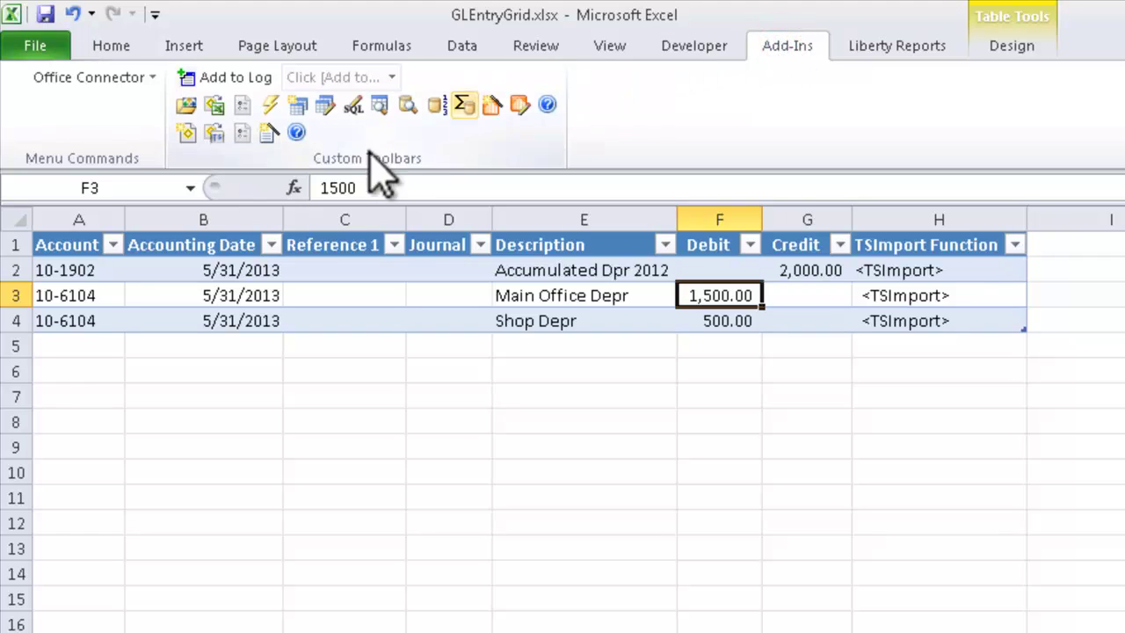
{"action": "left_click", "coordinate": [215, 132]}
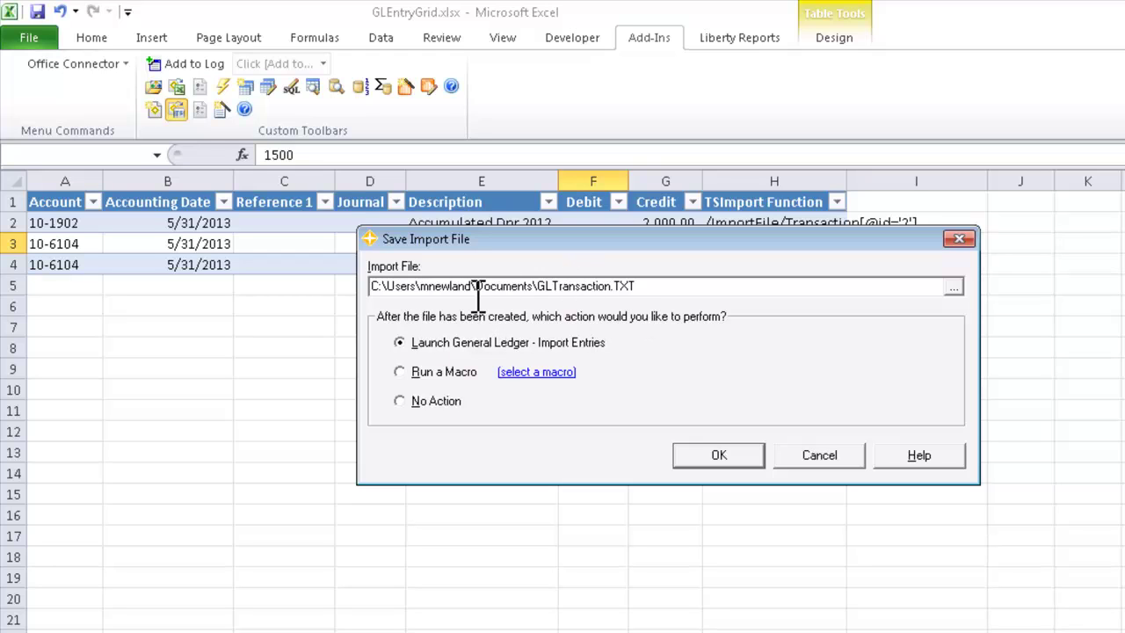
{"action": "left_click", "coordinate": [955, 288]}
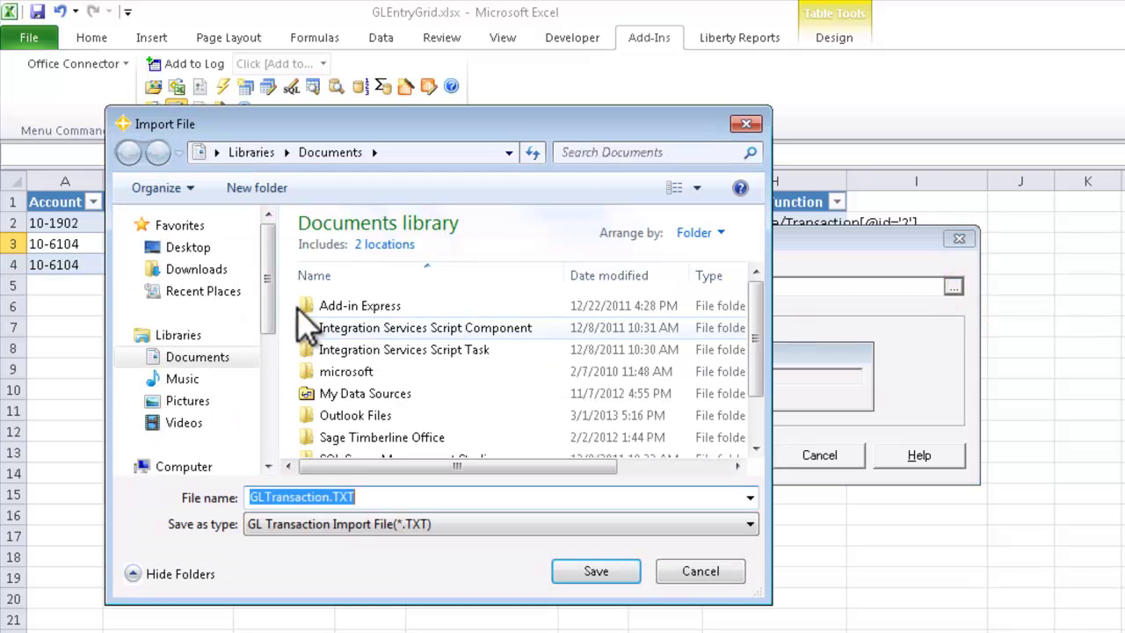
{"action": "left_click", "coordinate": [184, 248]}
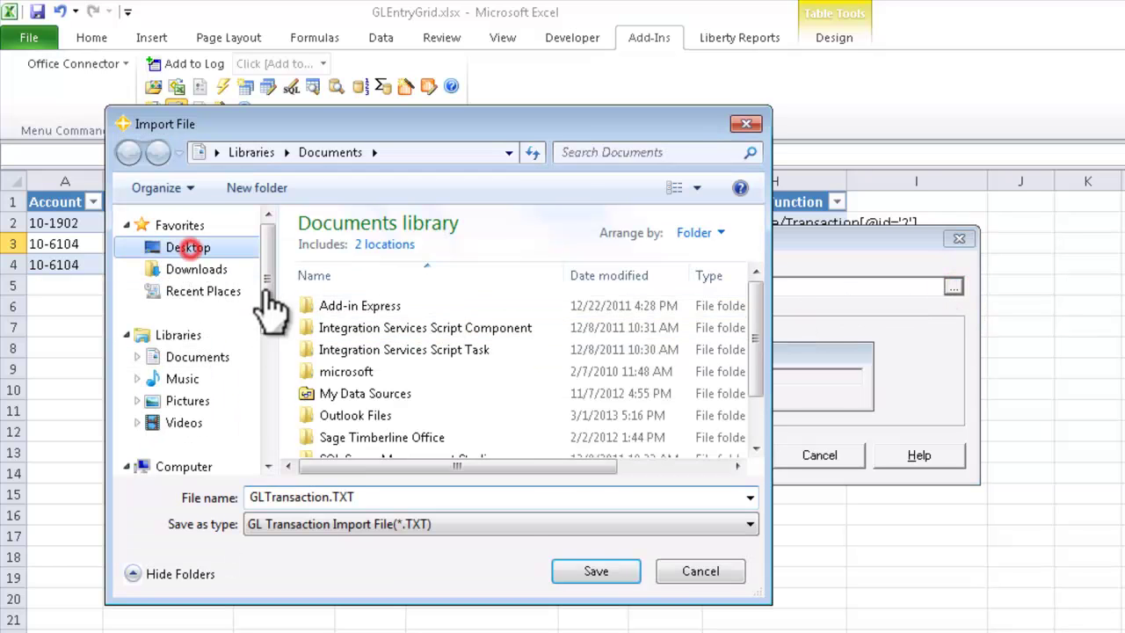
{"action": "left_click", "coordinate": [591, 572]}
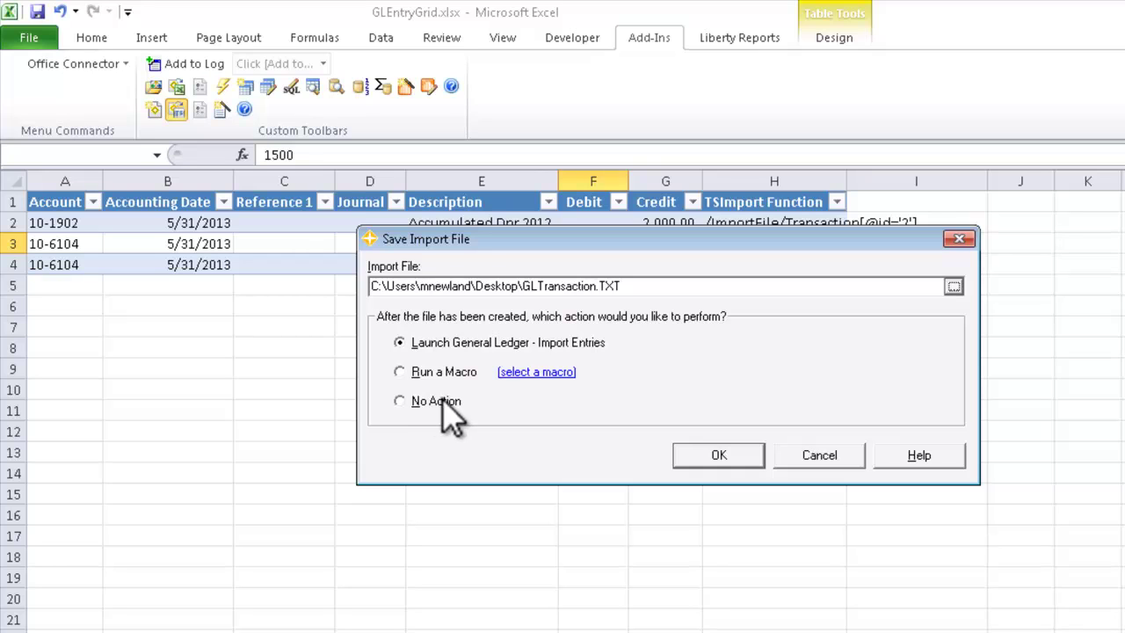
- Create the import file, acknowledge the notification, and select the Timberline Construction company
{"action": "left_click", "coordinate": [735, 456]}
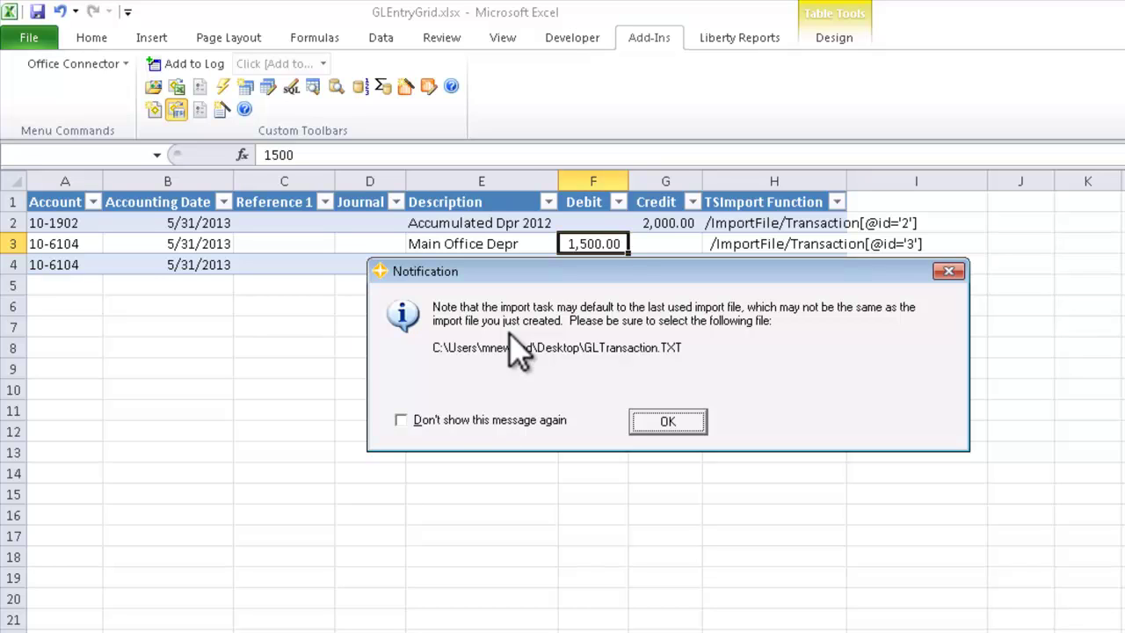
{"action": "left_click", "coordinate": [679, 420]}
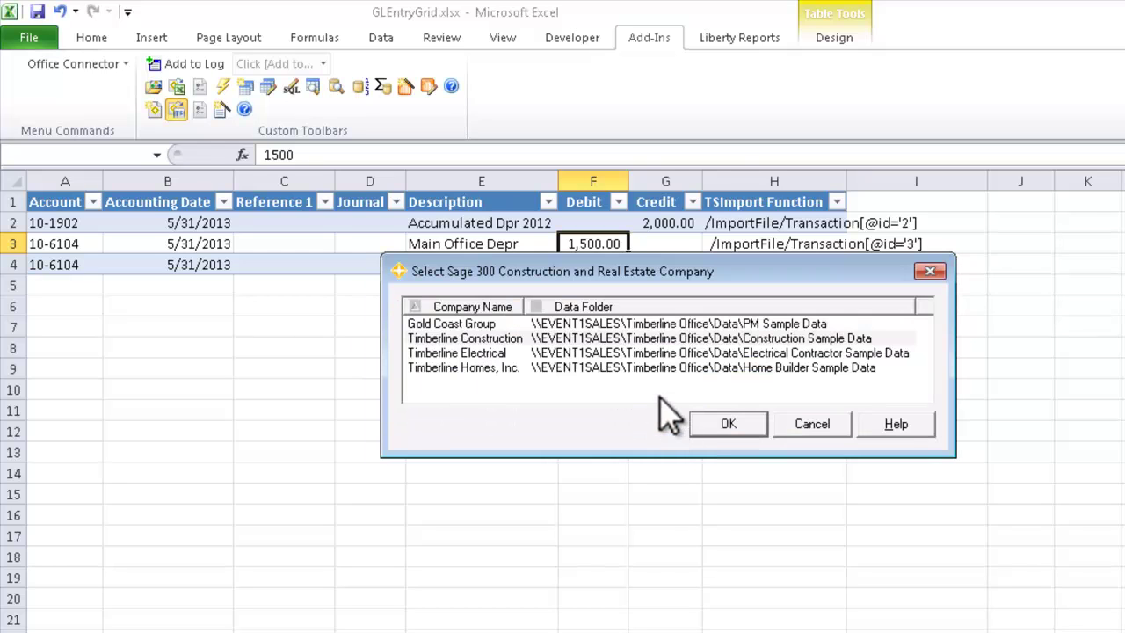
{"action": "left_click", "coordinate": [646, 338]}
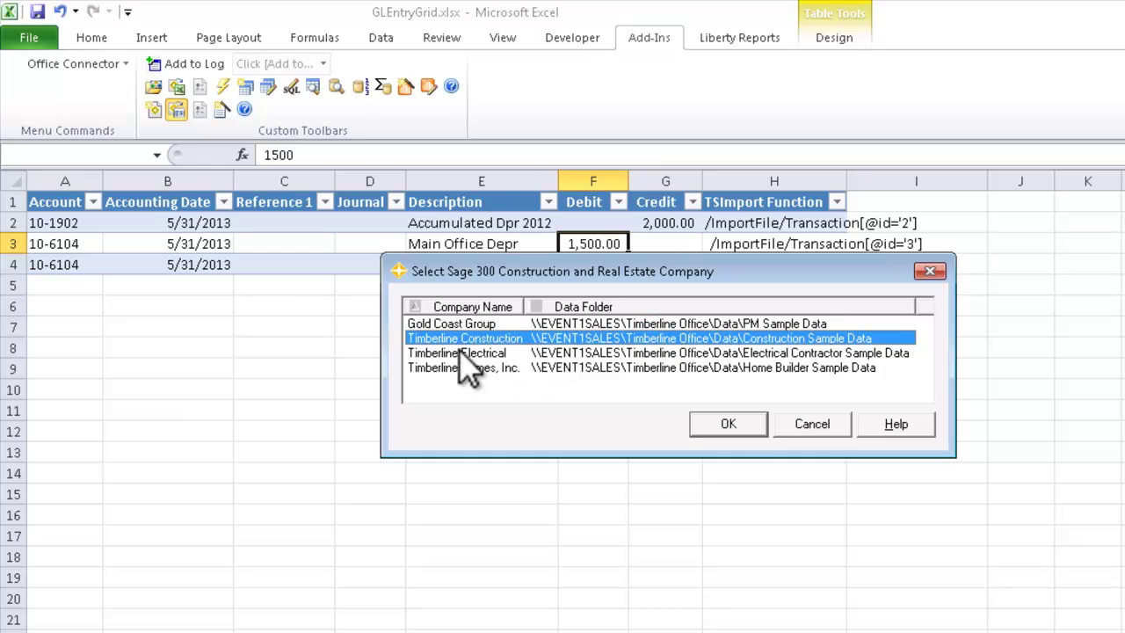
{"action": "left_click", "coordinate": [727, 426]}
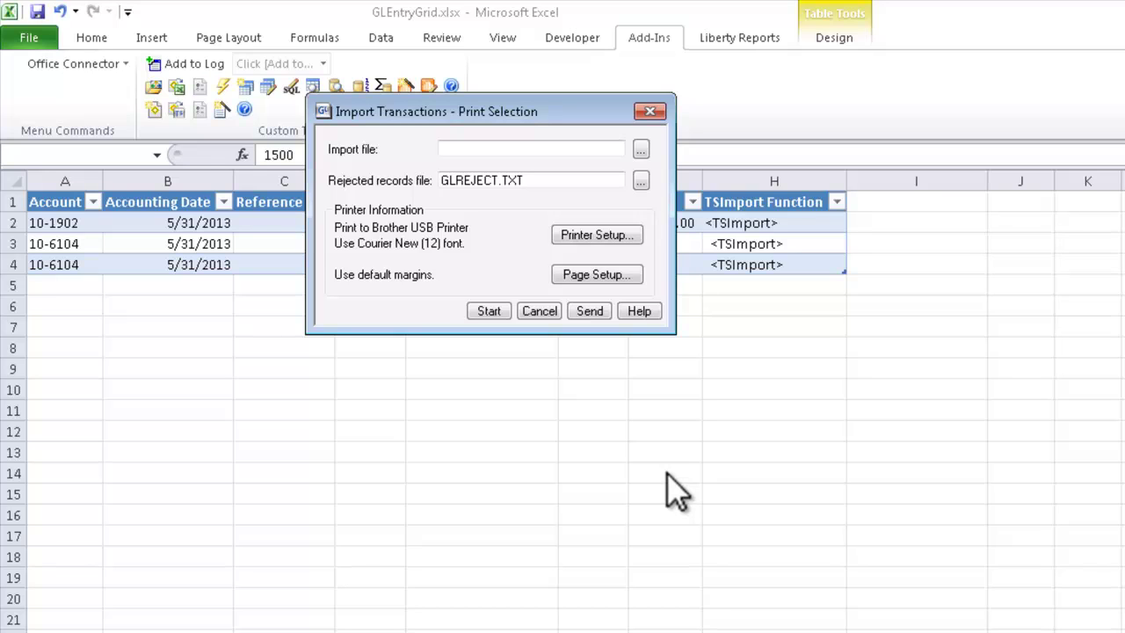
- Select Desktop\GLTransaction.TXT as the file to import
{"action": "left_click", "coordinate": [642, 150]}
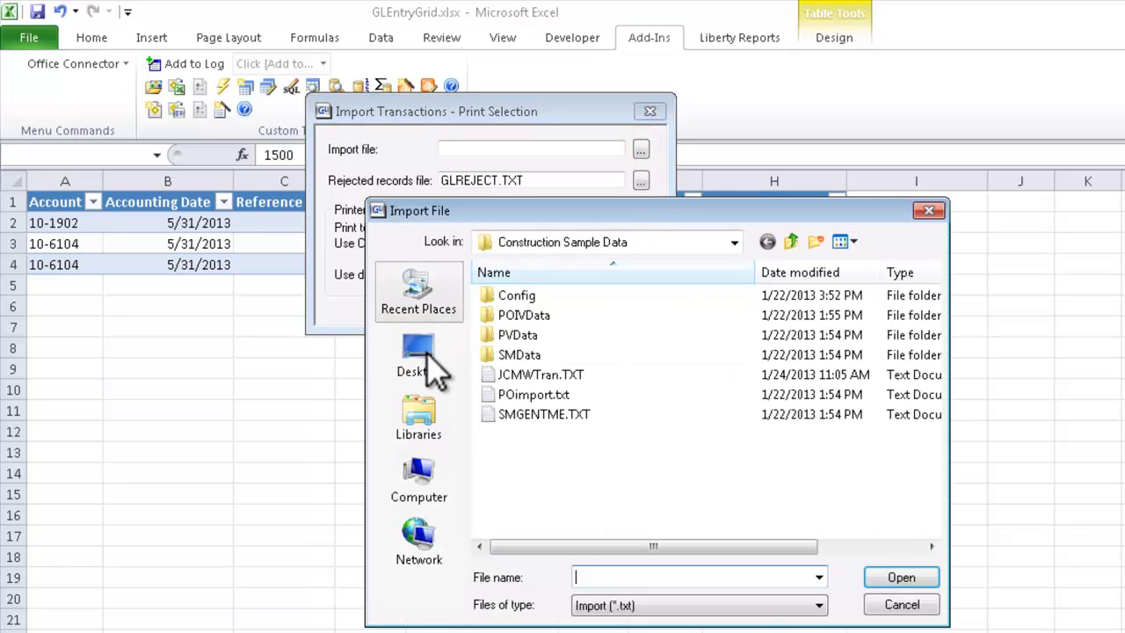
{"action": "left_click", "coordinate": [427, 351]}
{"action": "double_click", "coordinate": [738, 455]}
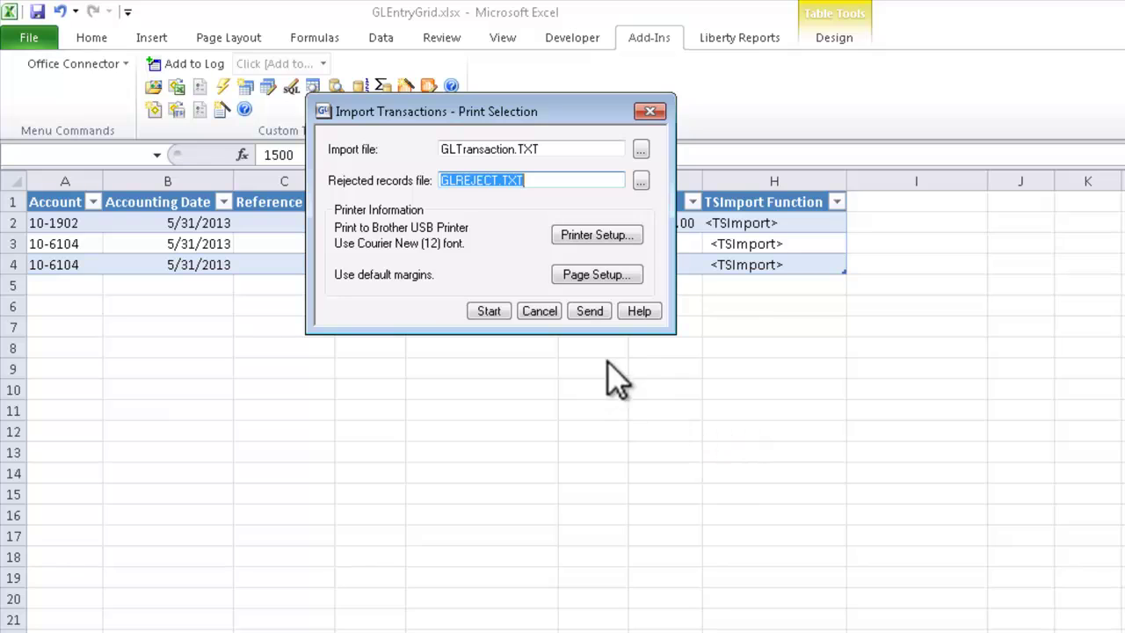
- Set the import report to print to file, then start the import saving it as ImportGLTrans
{"action": "left_click", "coordinate": [585, 236]}
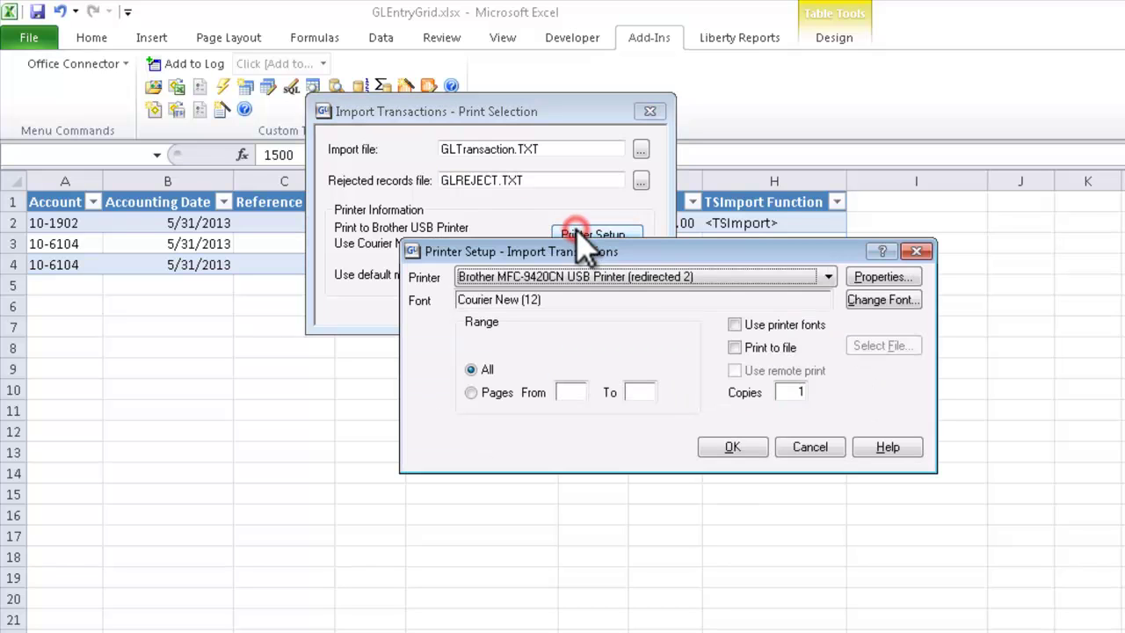
{"action": "left_click", "coordinate": [737, 348]}
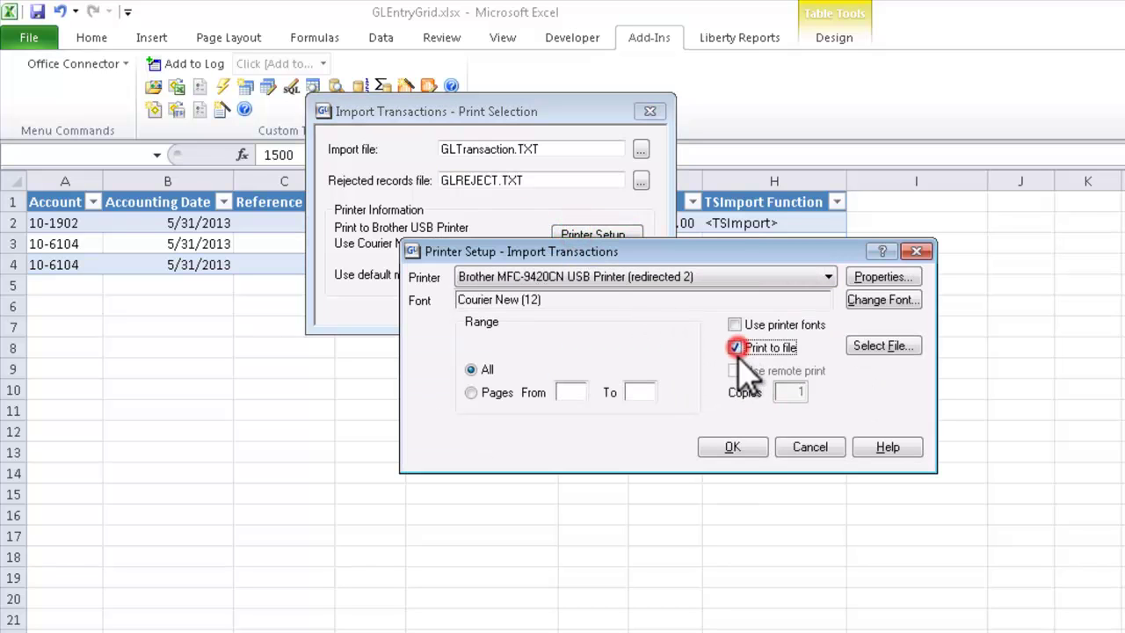
{"action": "left_click", "coordinate": [734, 448]}
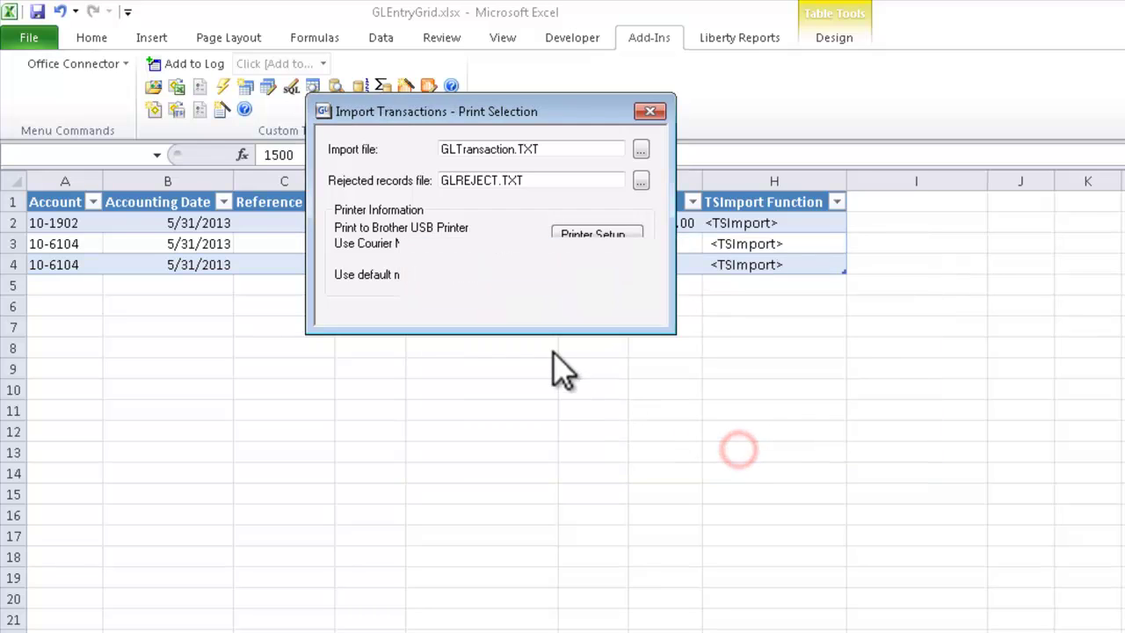
{"action": "left_click", "coordinate": [497, 314]}
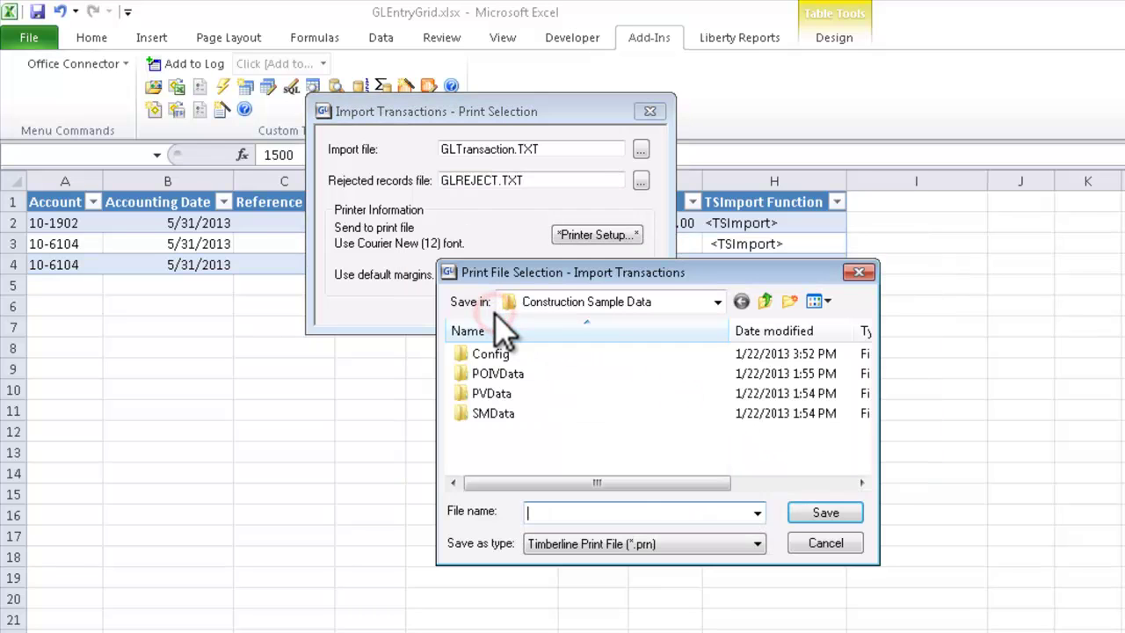
{"action": "type", "text": "ImportGLTrans"}
{"action": "key", "text": "Return"}
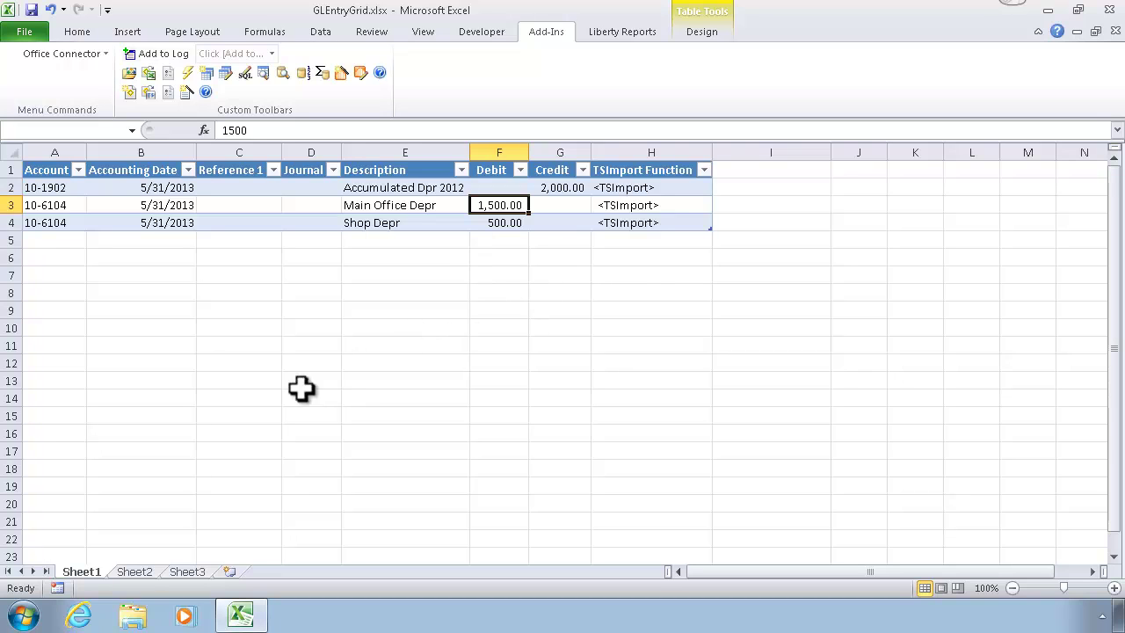
- Start General Ledger from Sage > Sage 300 Construction and Real Estate > Accounting for Timberline Construction
{"action": "left_click", "coordinate": [19, 615]}
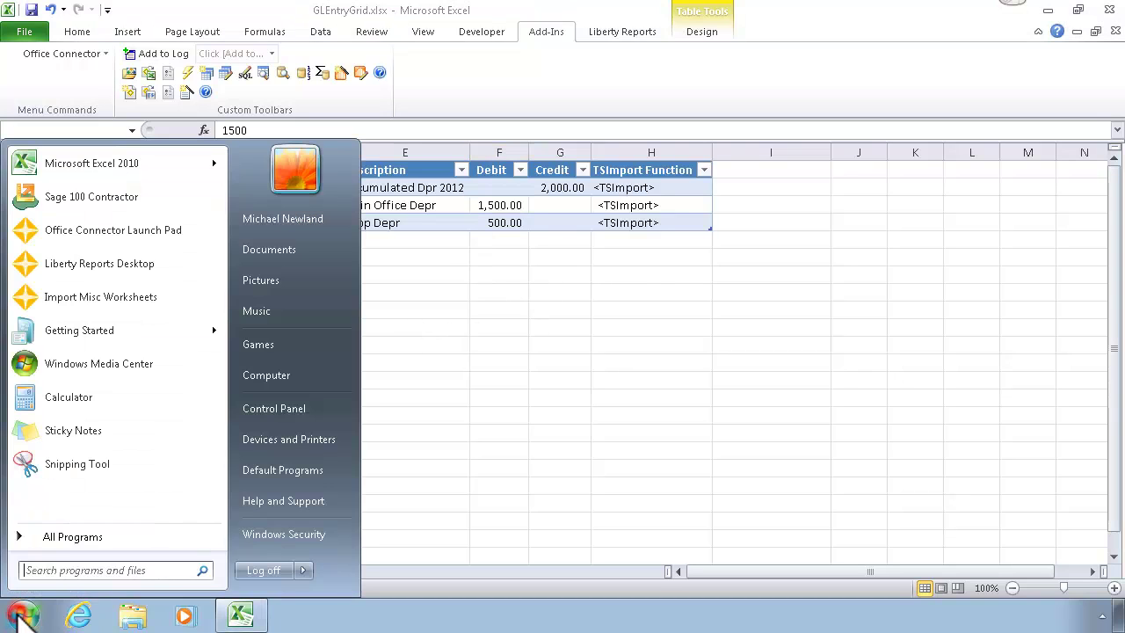
{"action": "left_click", "coordinate": [61, 538]}
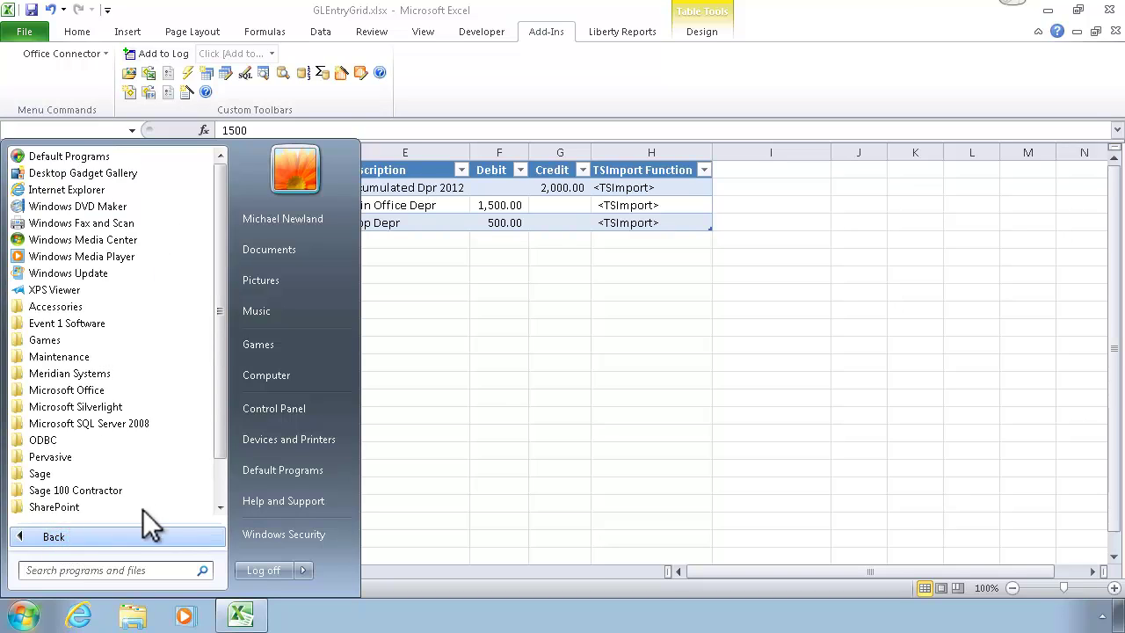
{"action": "left_click", "coordinate": [37, 473]}
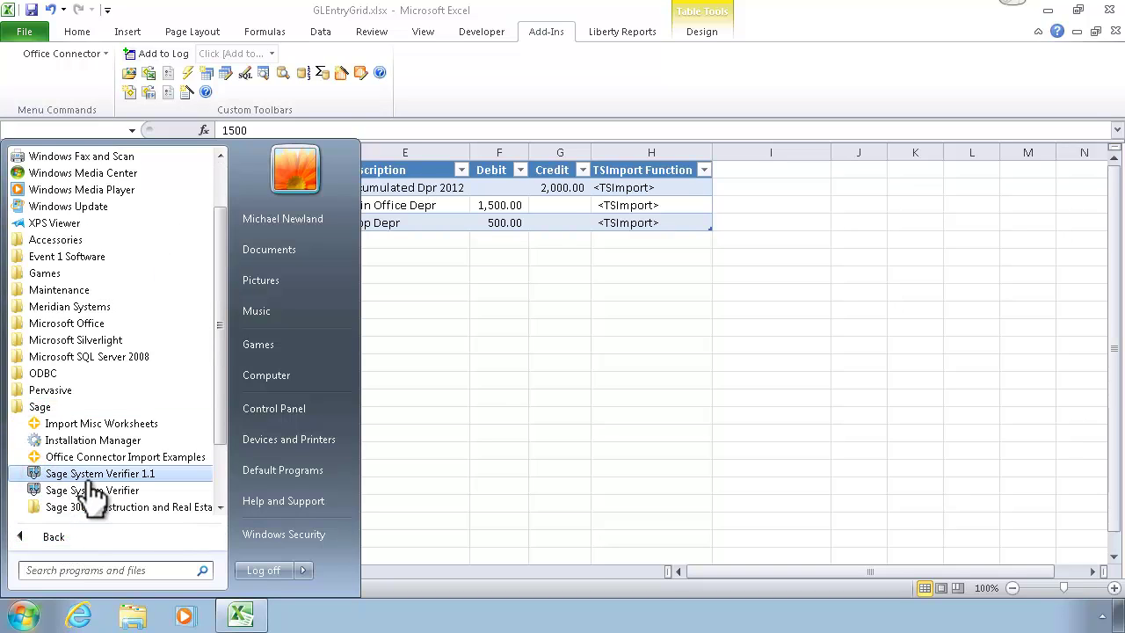
{"action": "left_click", "coordinate": [128, 508]}
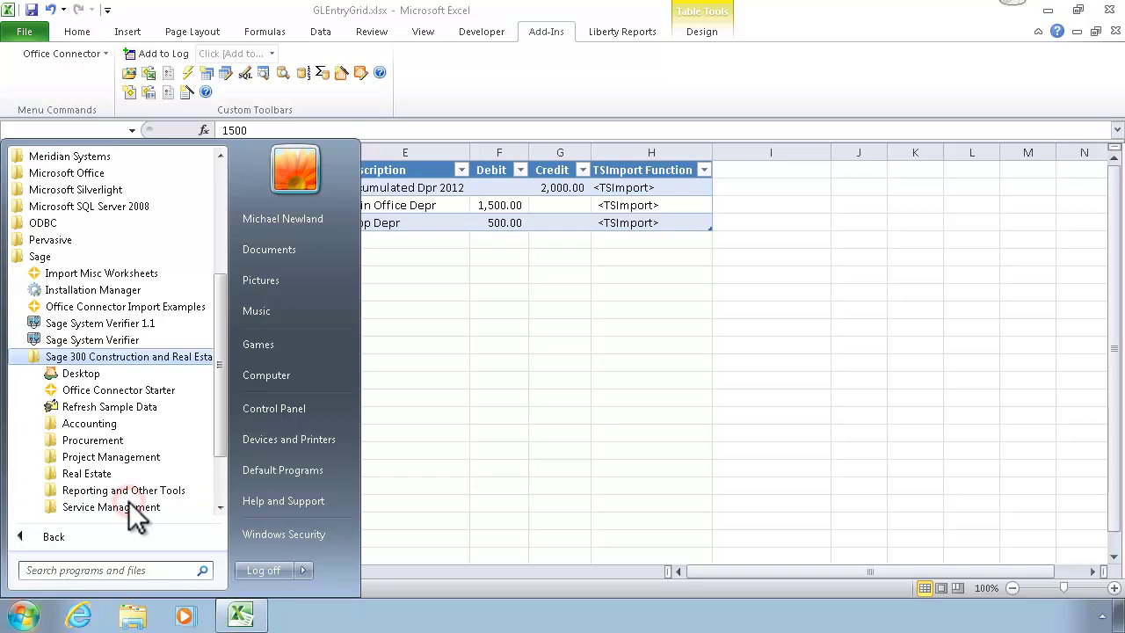
{"action": "left_click", "coordinate": [90, 423]}
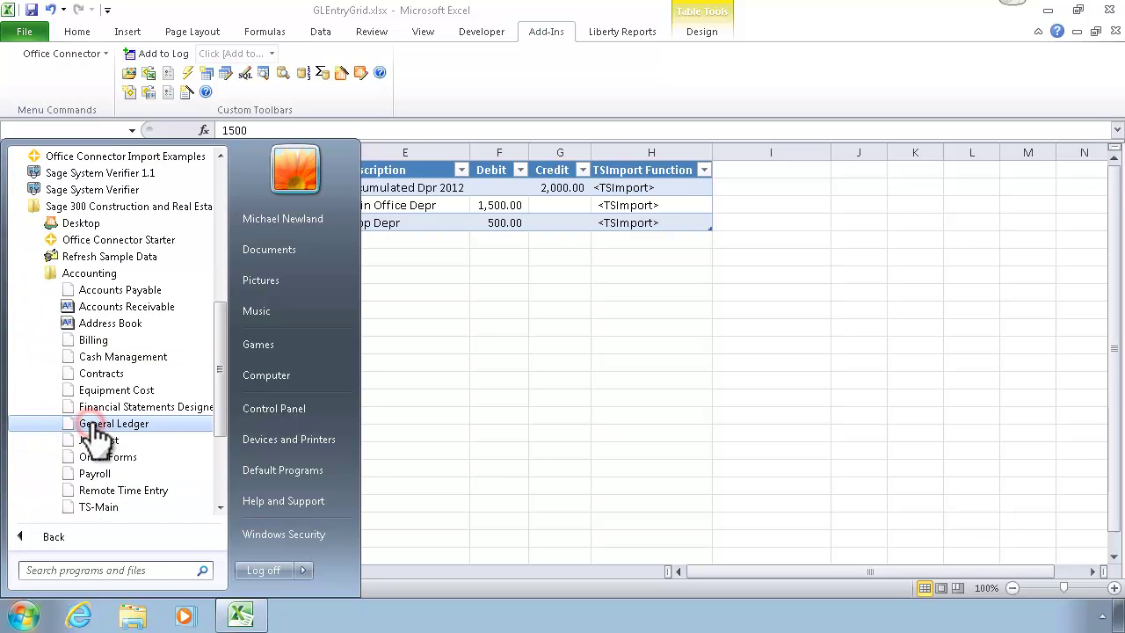
{"action": "left_click", "coordinate": [91, 423]}
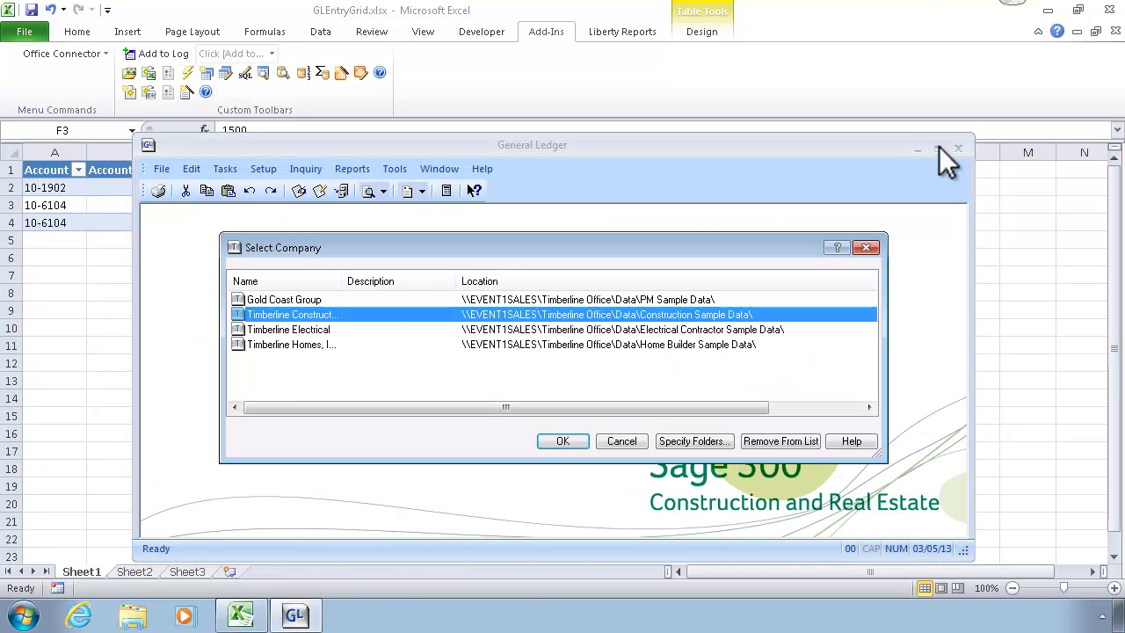
{"action": "left_click", "coordinate": [563, 440]}
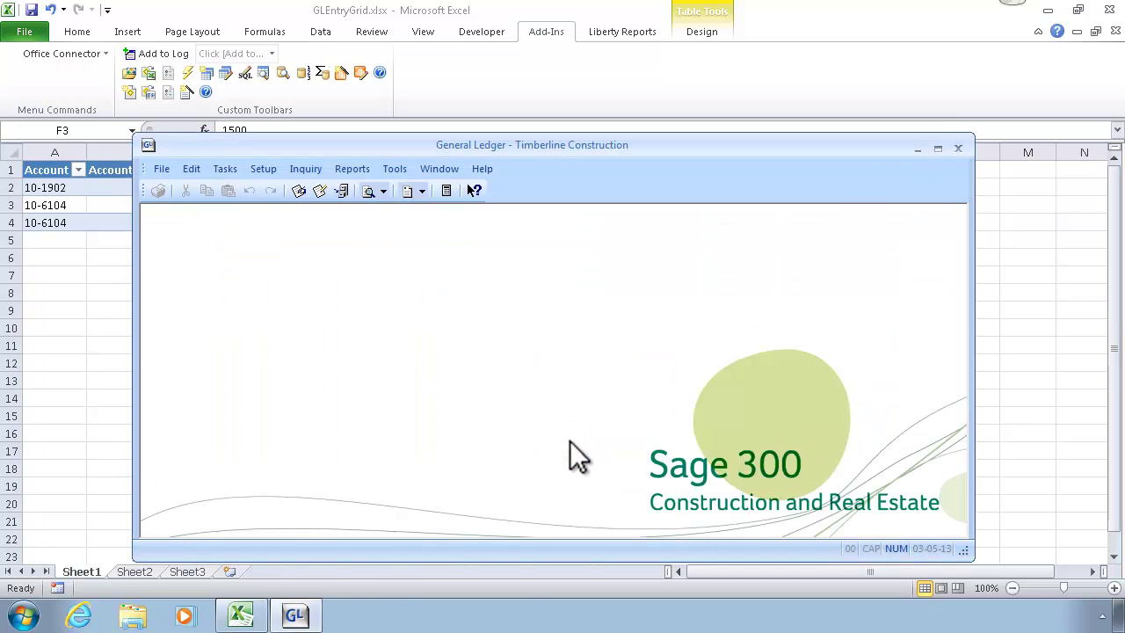
- Maximize General Ledger and view the ImportGLTrans.PRN printout zoomed in, showing 2,000.00 debit and credit totals
{"action": "left_click", "coordinate": [941, 148]}
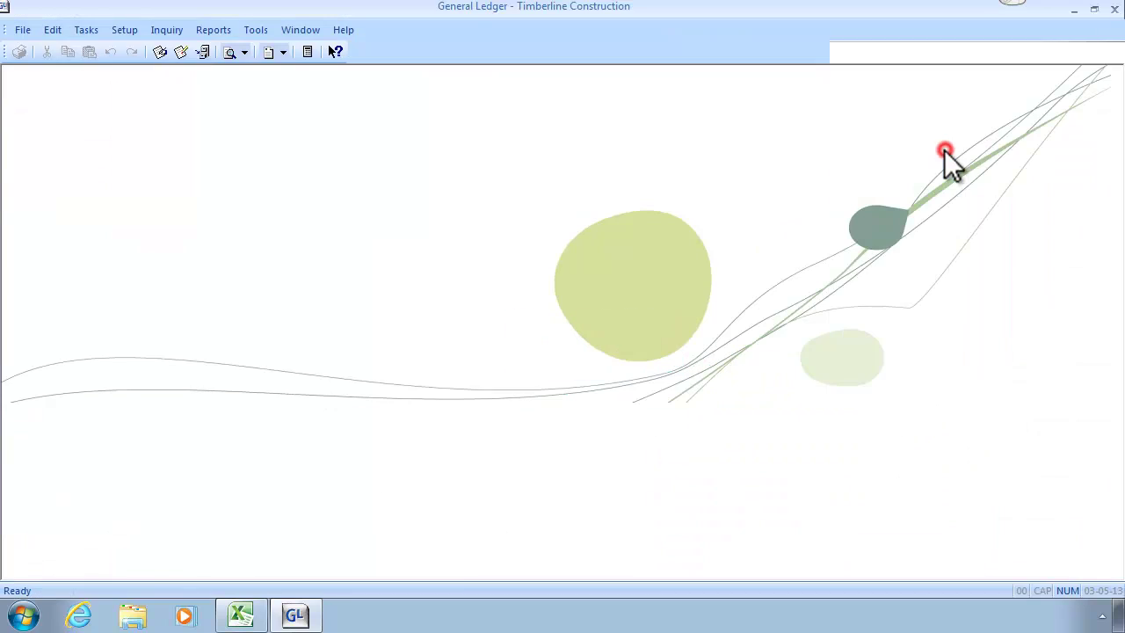
{"action": "left_click", "coordinate": [25, 32]}
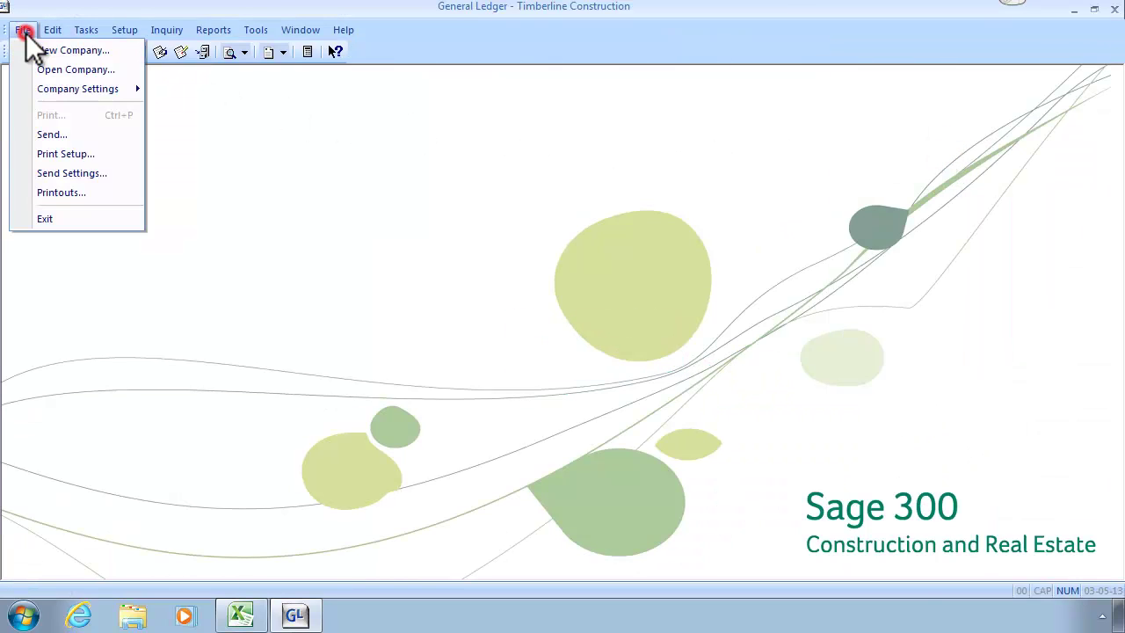
{"action": "left_click", "coordinate": [72, 193]}
{"action": "double_click", "coordinate": [424, 315]}
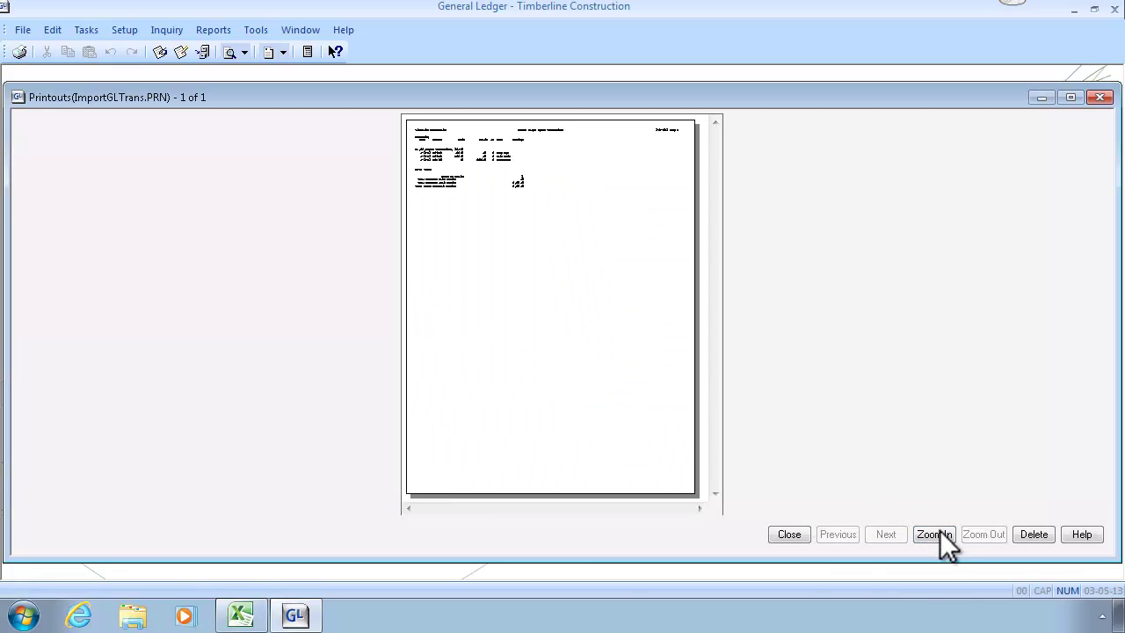
{"action": "left_click", "coordinate": [937, 534]}
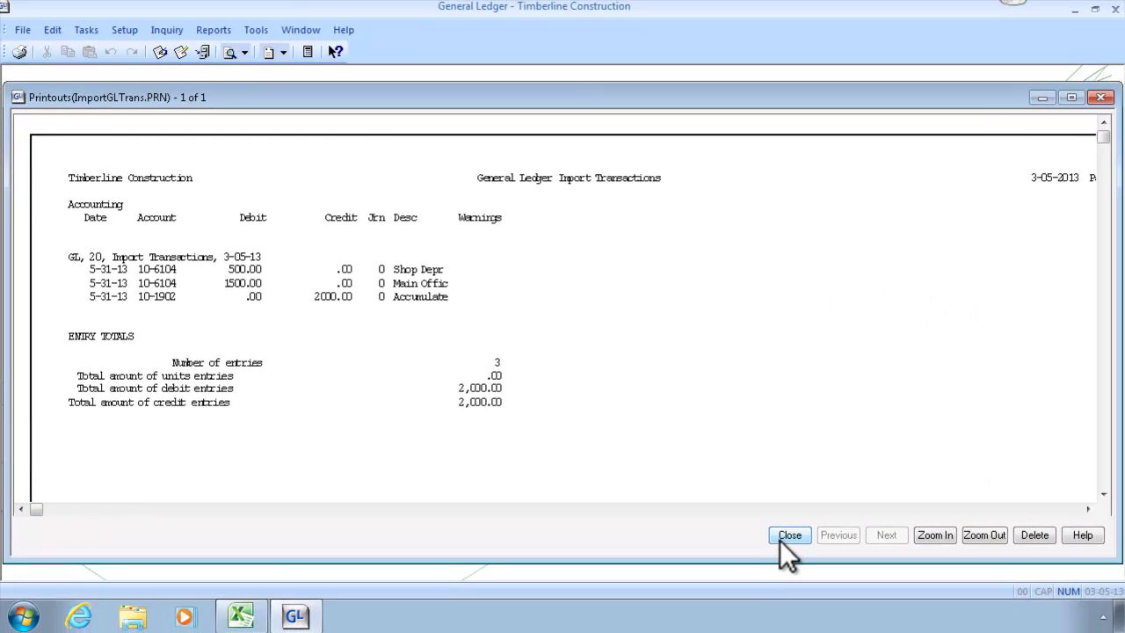
- Close the report and inspect batch 20 entries in the new file: 10-1902 credit 2,000.00, 10-6104 debits 500.00 and 1,500.00
{"action": "left_click", "coordinate": [780, 540]}
{"action": "left_click", "coordinate": [166, 30]}
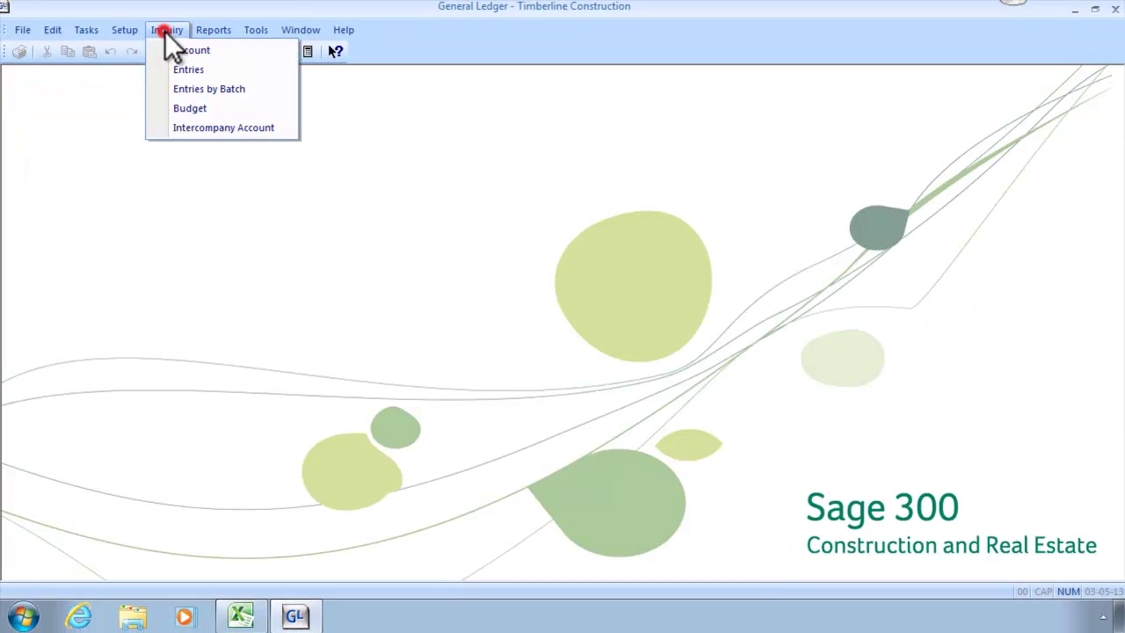
{"action": "left_click", "coordinate": [199, 90]}
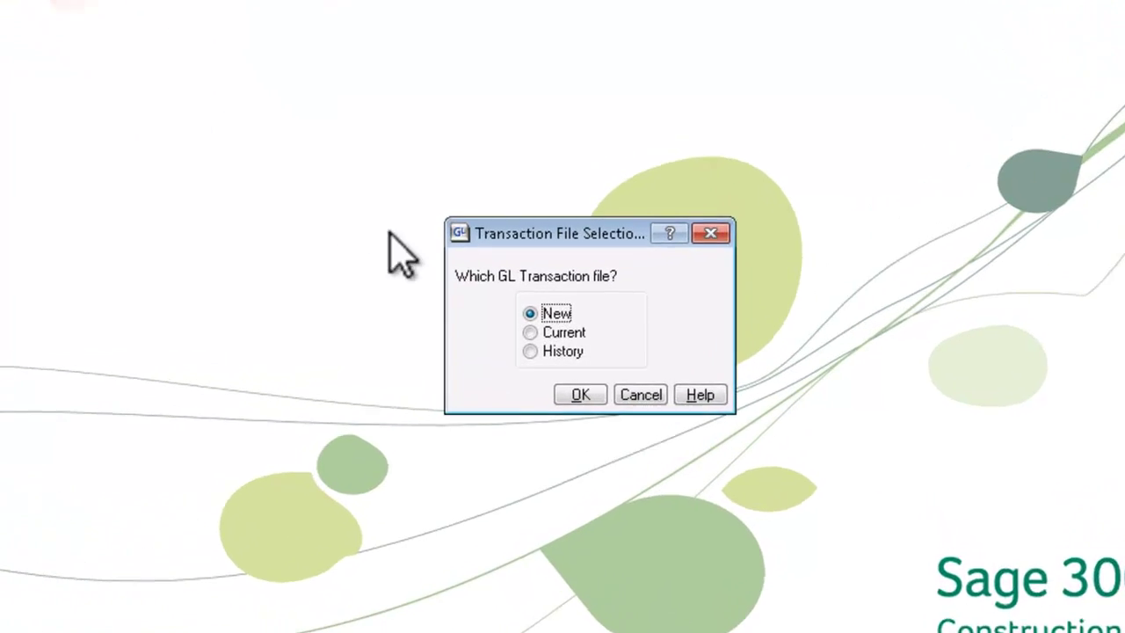
{"action": "left_click", "coordinate": [595, 403]}
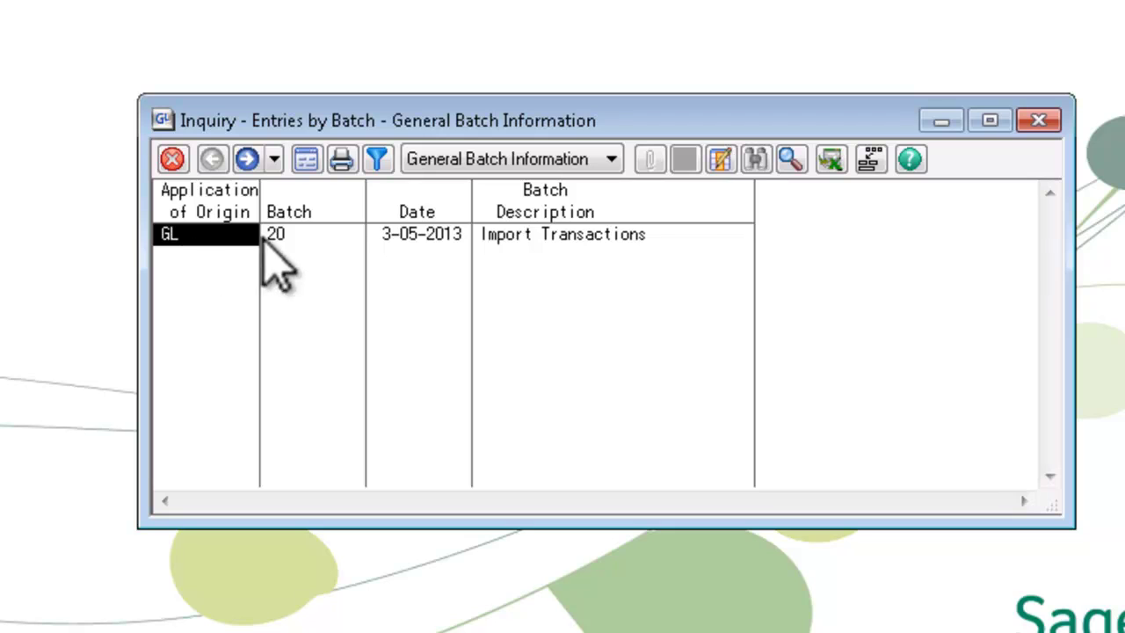
{"action": "left_click", "coordinate": [209, 233]}
{"action": "double_click", "coordinate": [210, 234]}
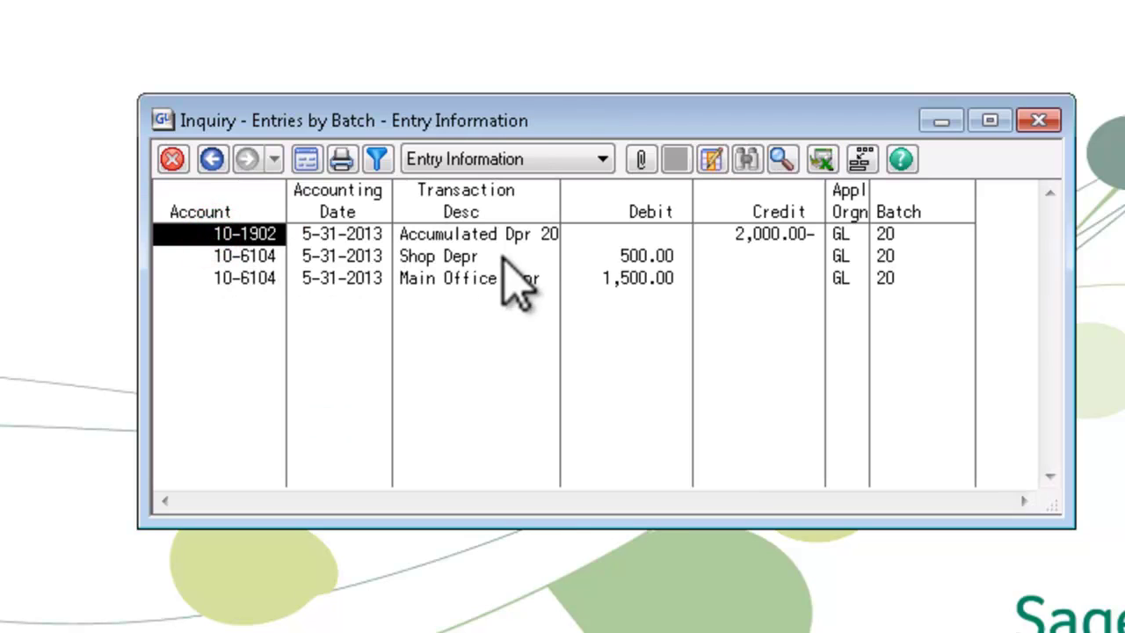